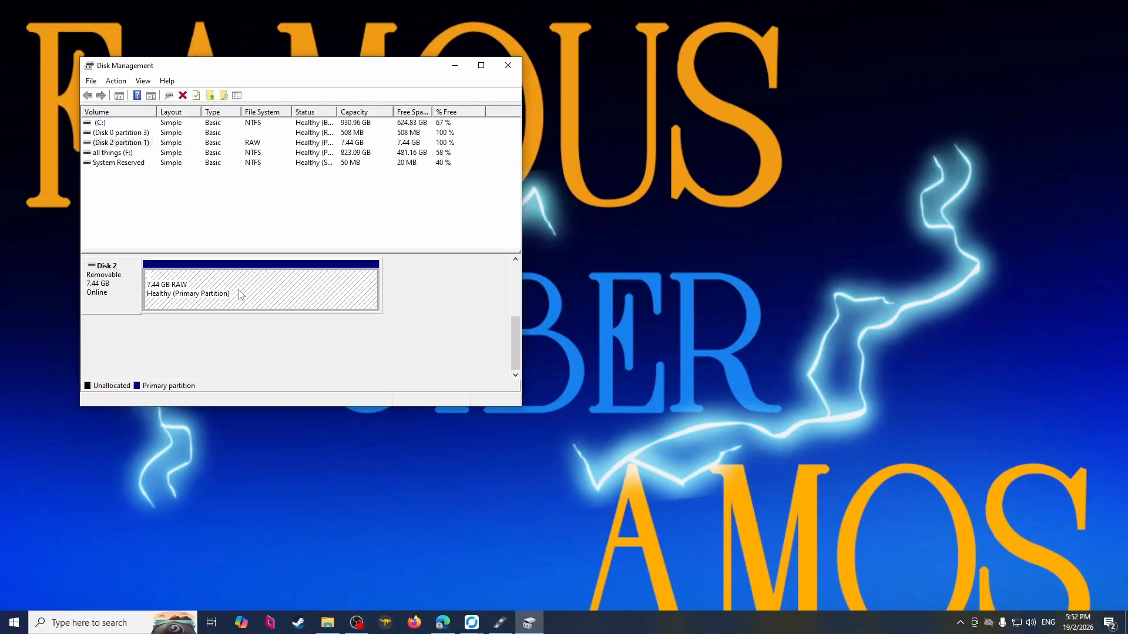
# Try to quick-format the 7.44 GB RAW partition on Disk 2 as FAT32 with the default allocation unit size
pyautogui.click(328, 621)
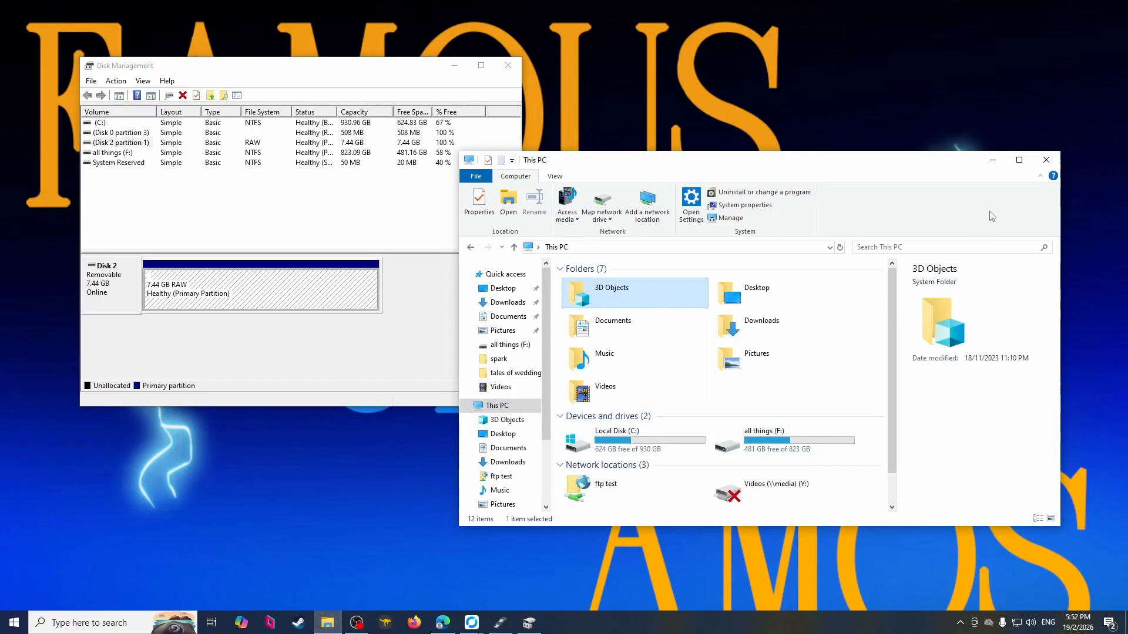
pyautogui.click(992, 160)
pyautogui.rightClick(363, 278)
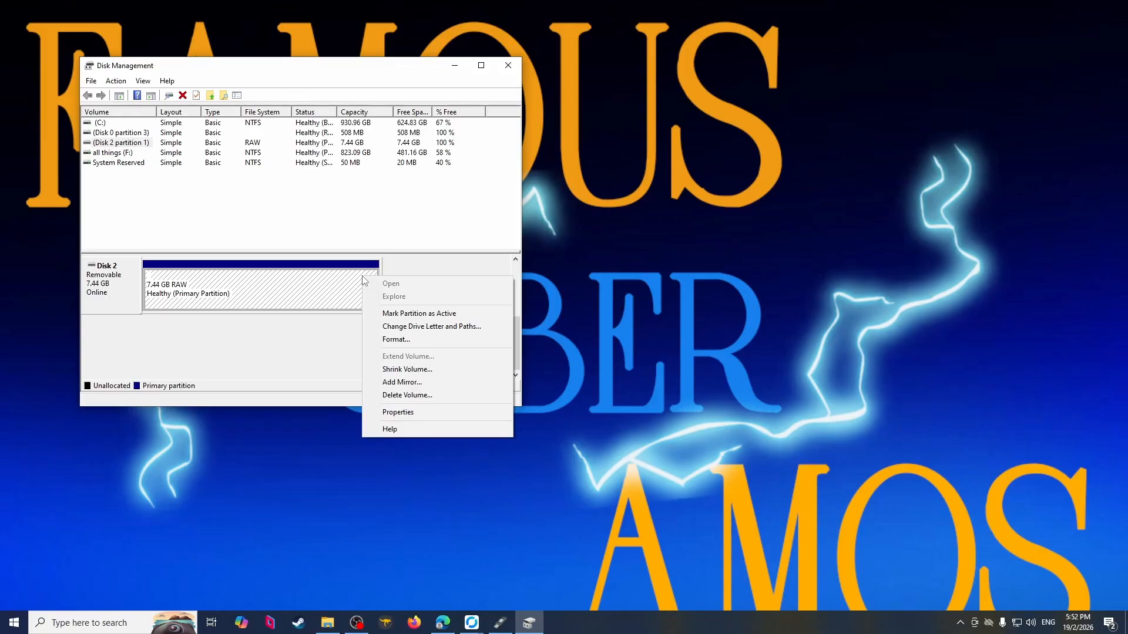
pyautogui.click(396, 340)
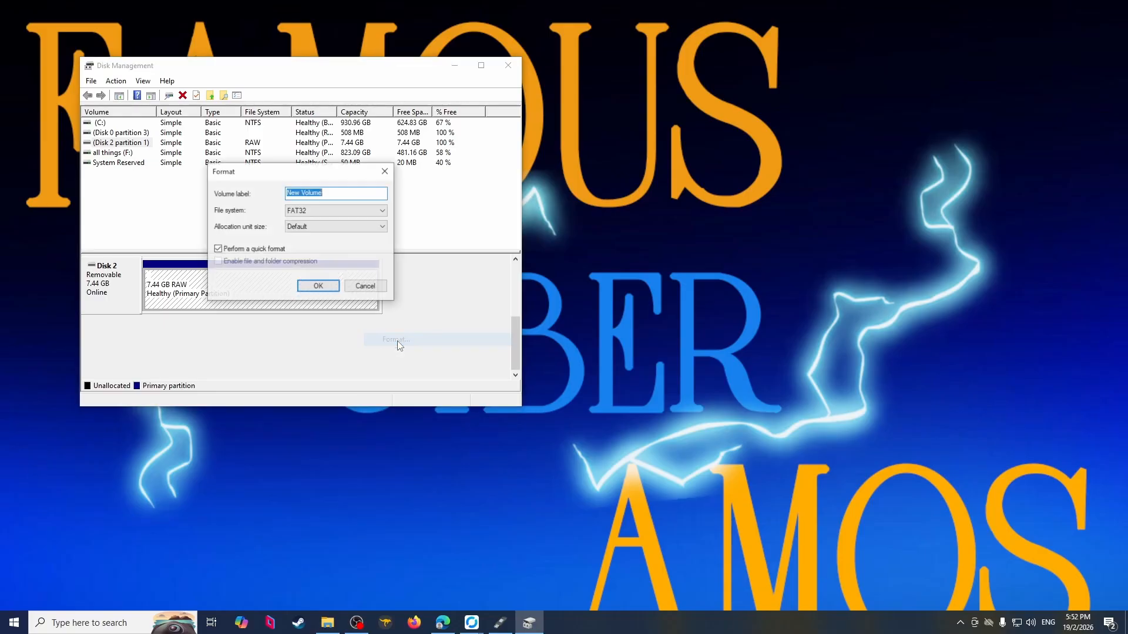
pyautogui.click(318, 288)
pyautogui.click(591, 354)
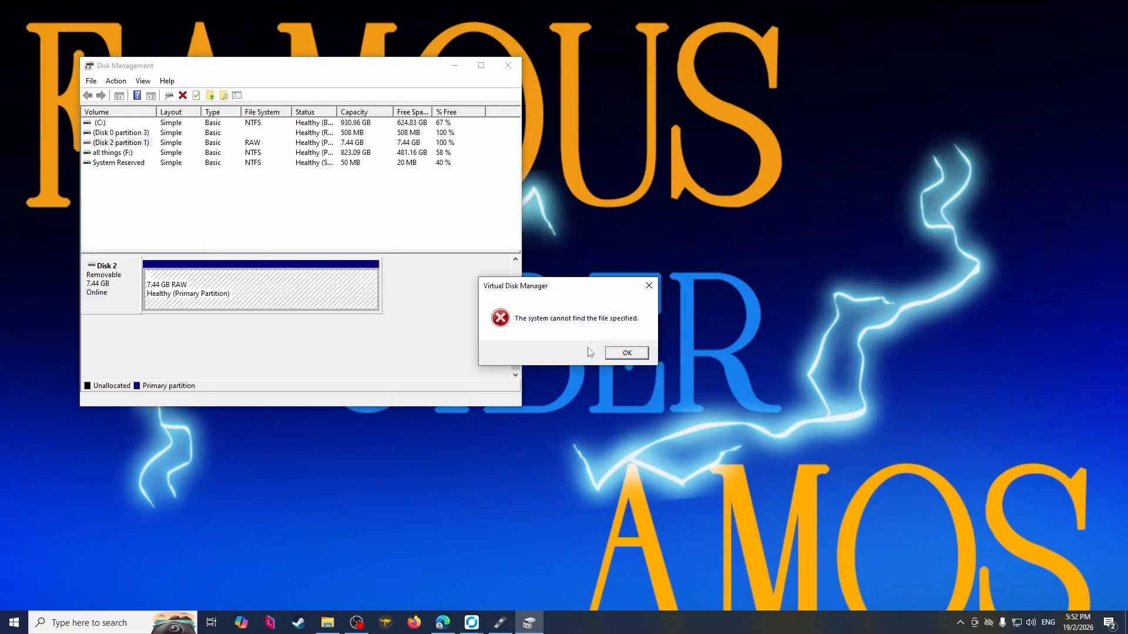
pyautogui.click(625, 351)
# Delete the RAW volume on Disk 2
pyautogui.rightClick(323, 299)
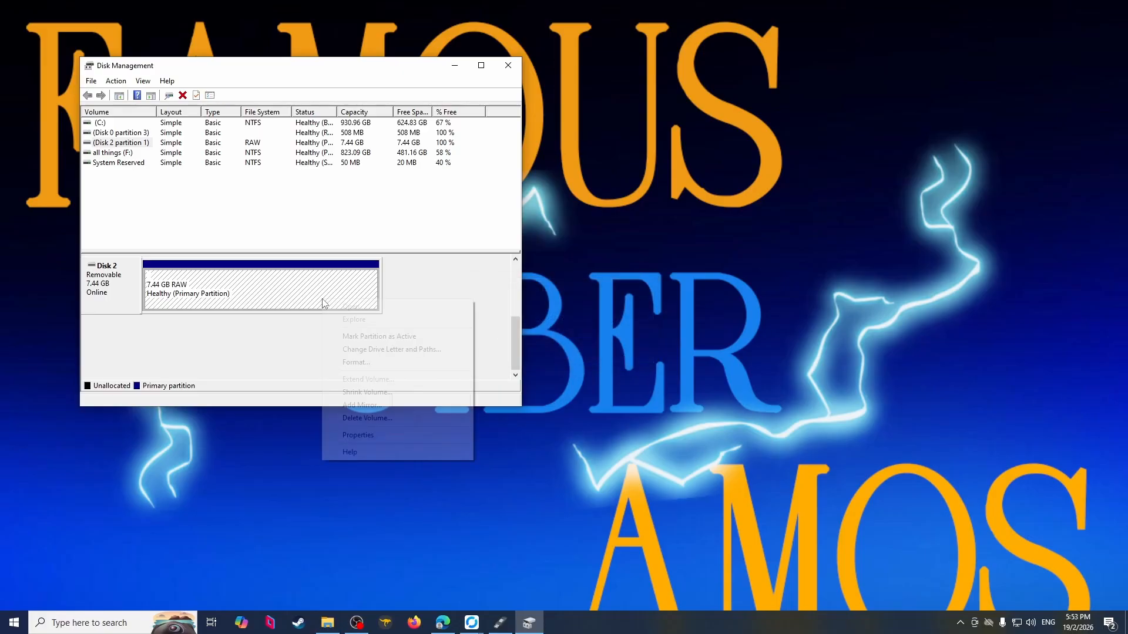
pyautogui.click(401, 406)
pyautogui.click(599, 354)
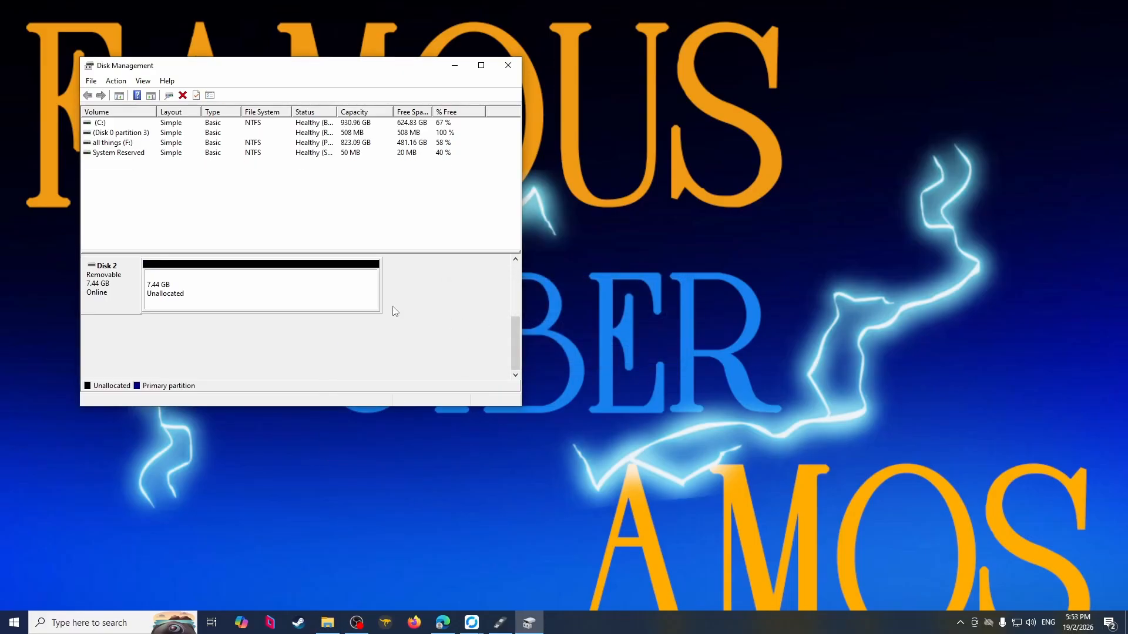
# Create a simple volume in Disk 2's unallocated space, quick-formatted as NTFS with the label New Volume
pyautogui.click(318, 301)
pyautogui.rightClick(320, 298)
pyautogui.click(340, 304)
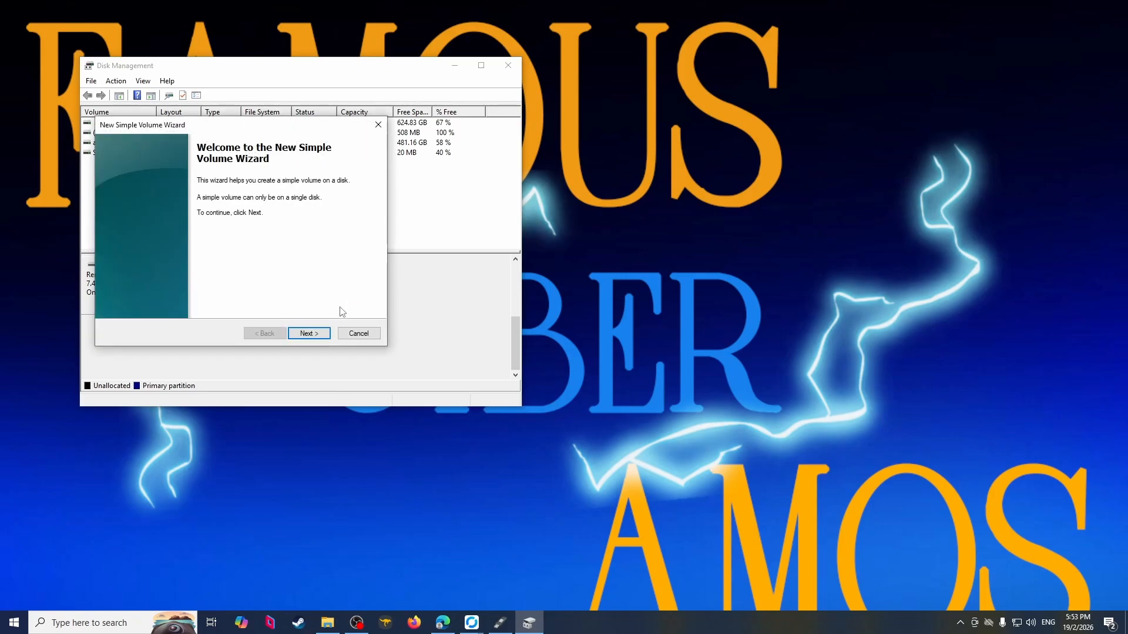
pyautogui.click(317, 334)
pyautogui.click(320, 334)
pyautogui.click(321, 336)
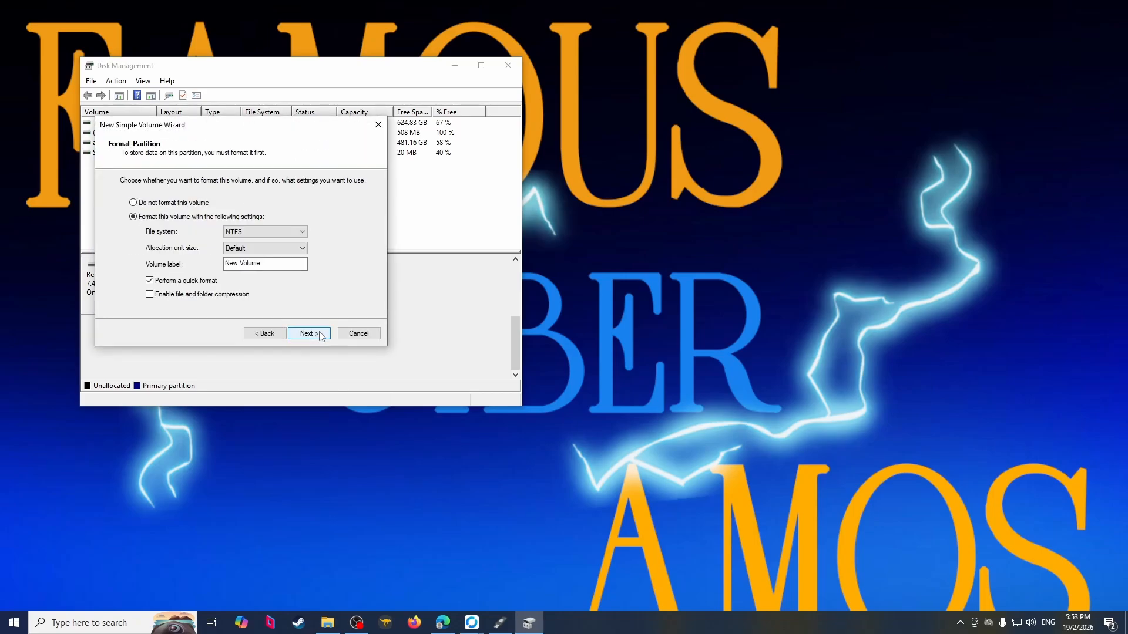
pyautogui.click(321, 335)
pyautogui.click(321, 335)
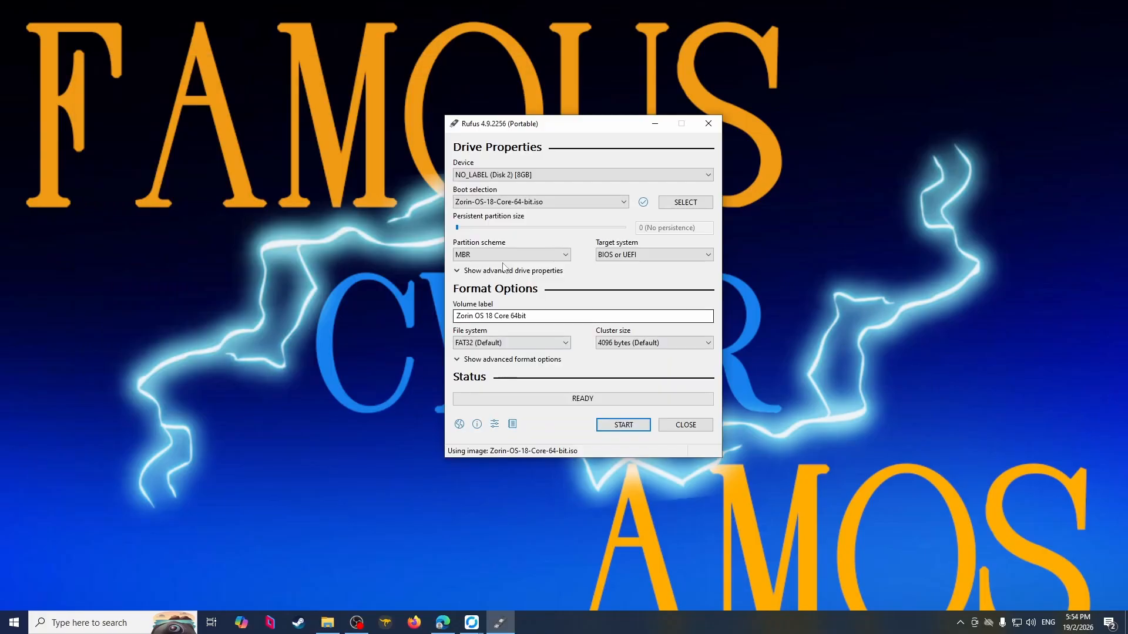
# Try writing Zorin-OS-18-Core-64-bit.iso to the USB flash drive with Rufus (MBR, FAT32) and with balenaEtcher
pyautogui.click(618, 428)
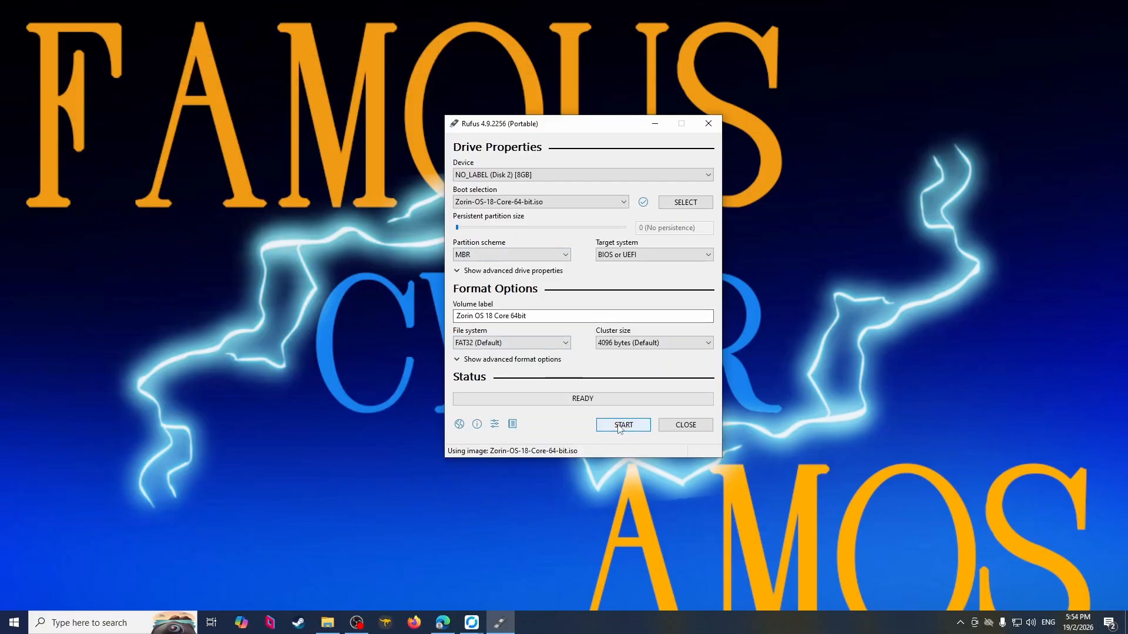
pyautogui.click(636, 369)
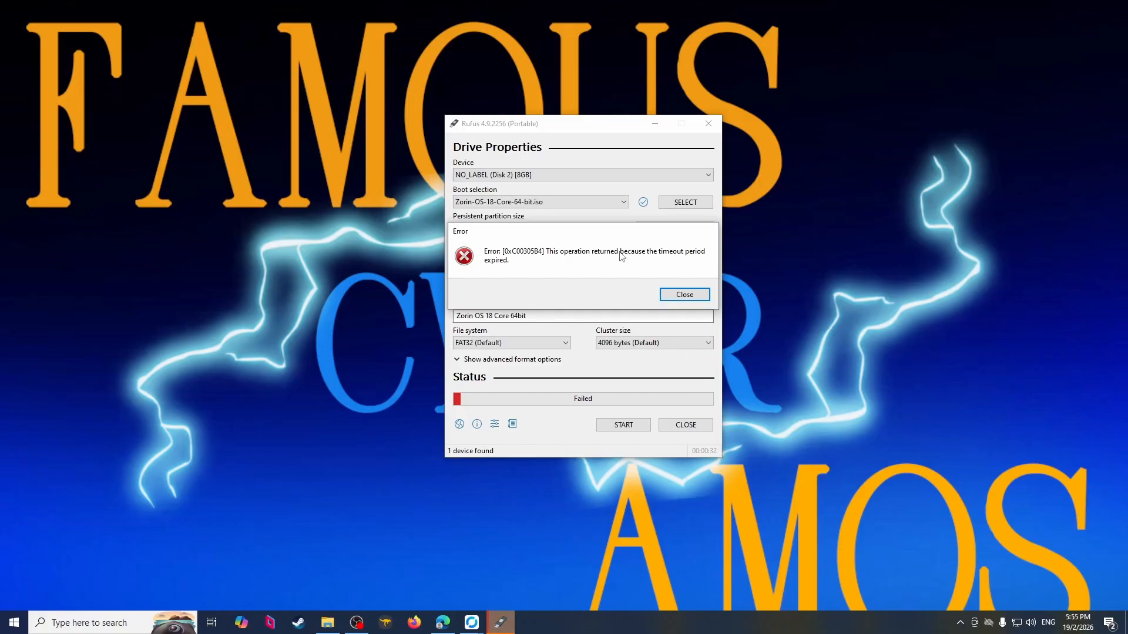
pyautogui.click(671, 298)
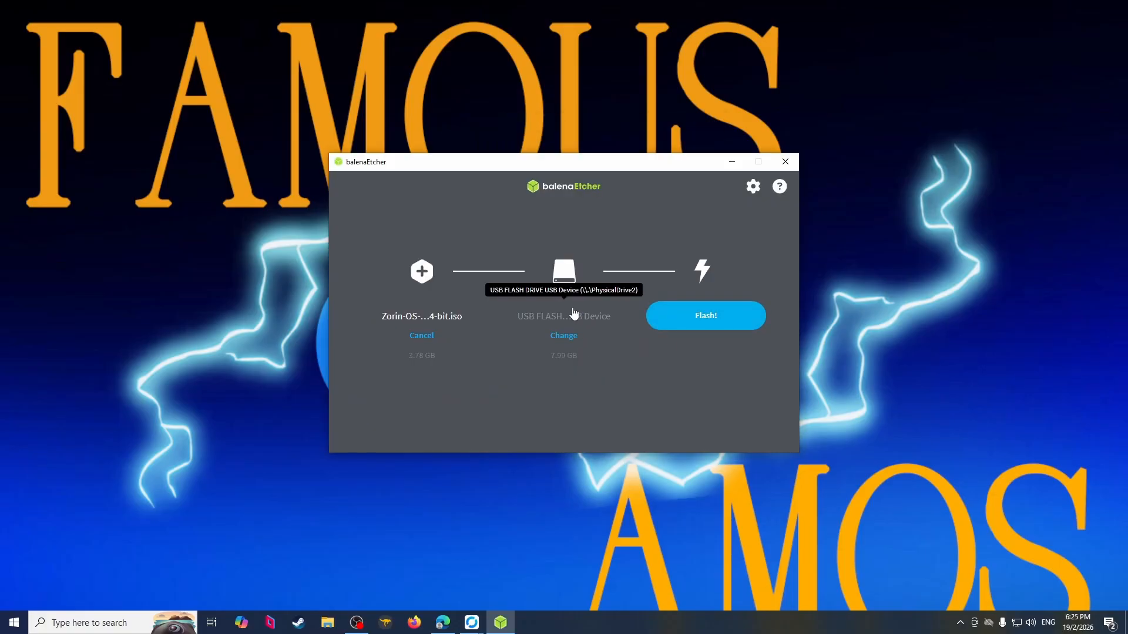
pyautogui.click(683, 317)
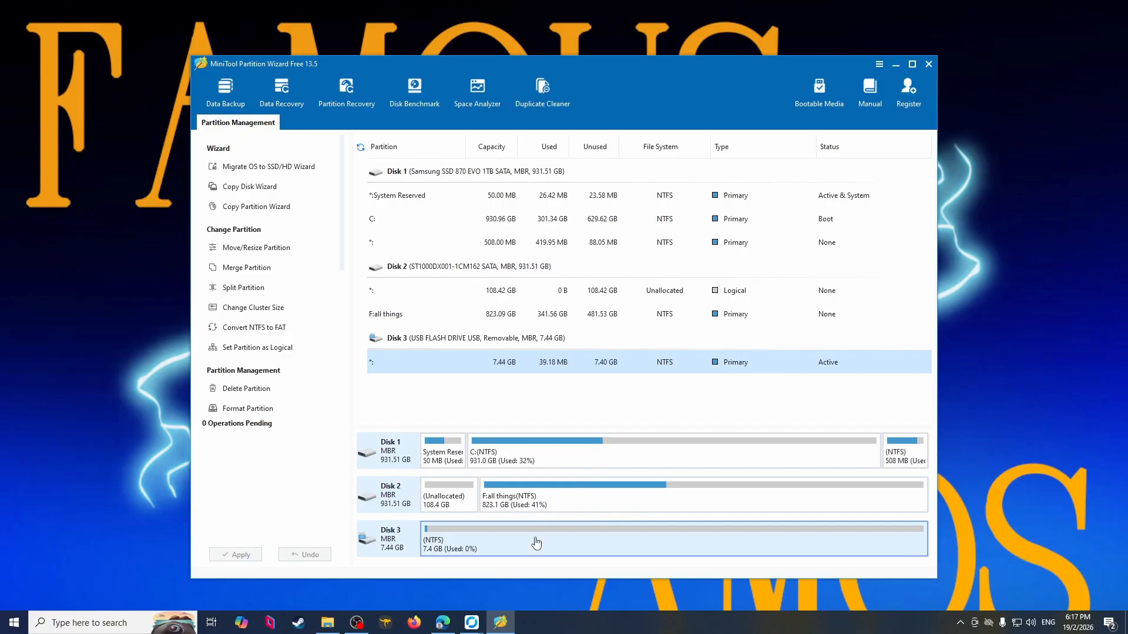
# In MiniTool Partition Wizard, delete Disk 3's partition and define an unlabelled 7.44 GB primary NTFS partition there with drive letter D:
pyautogui.rightClick(537, 540)
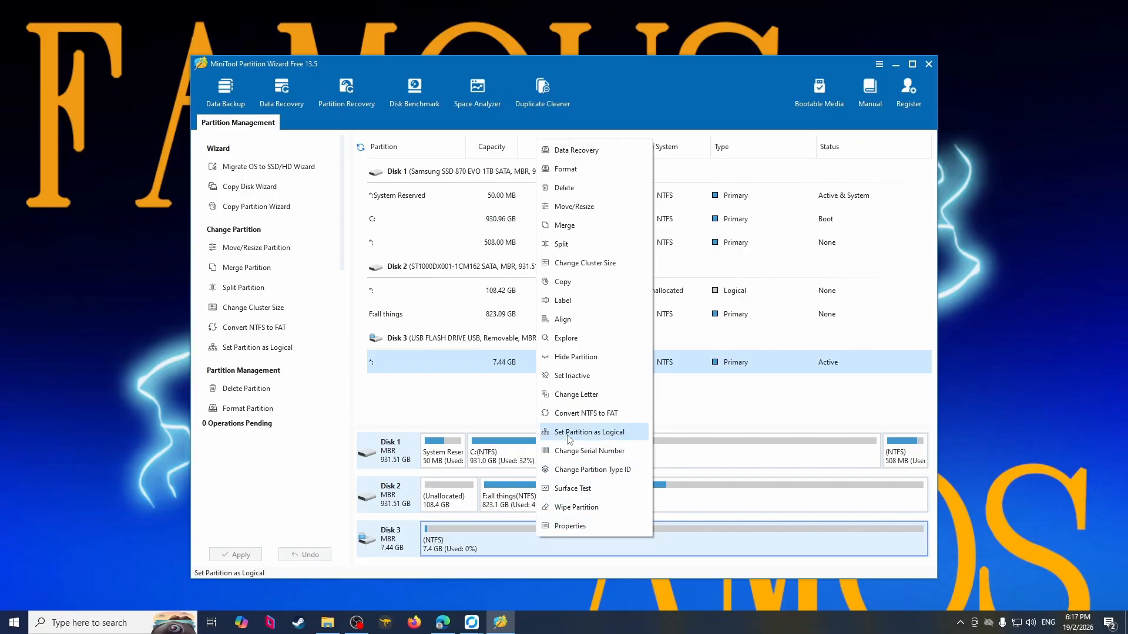
pyautogui.click(587, 188)
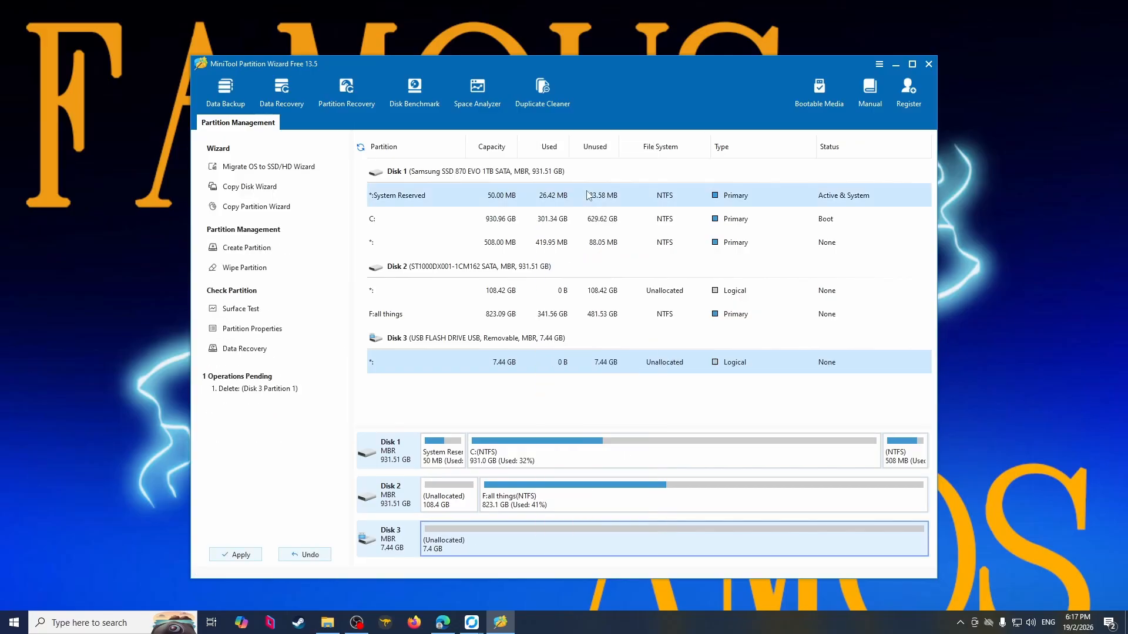
pyautogui.rightClick(443, 548)
pyautogui.click(475, 473)
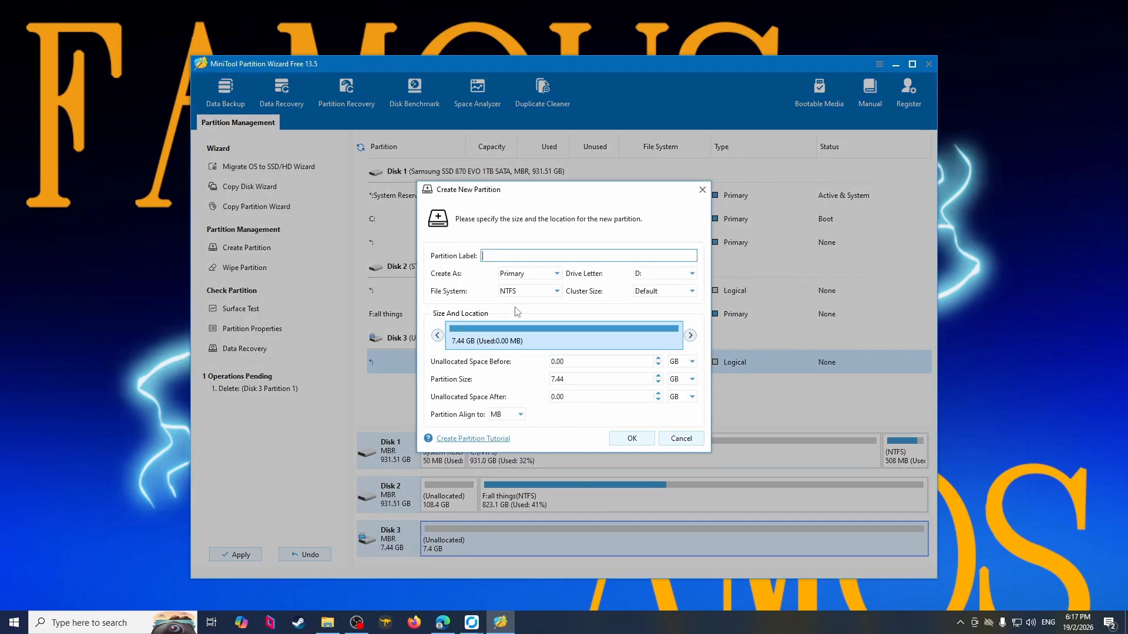
pyautogui.write('linux')
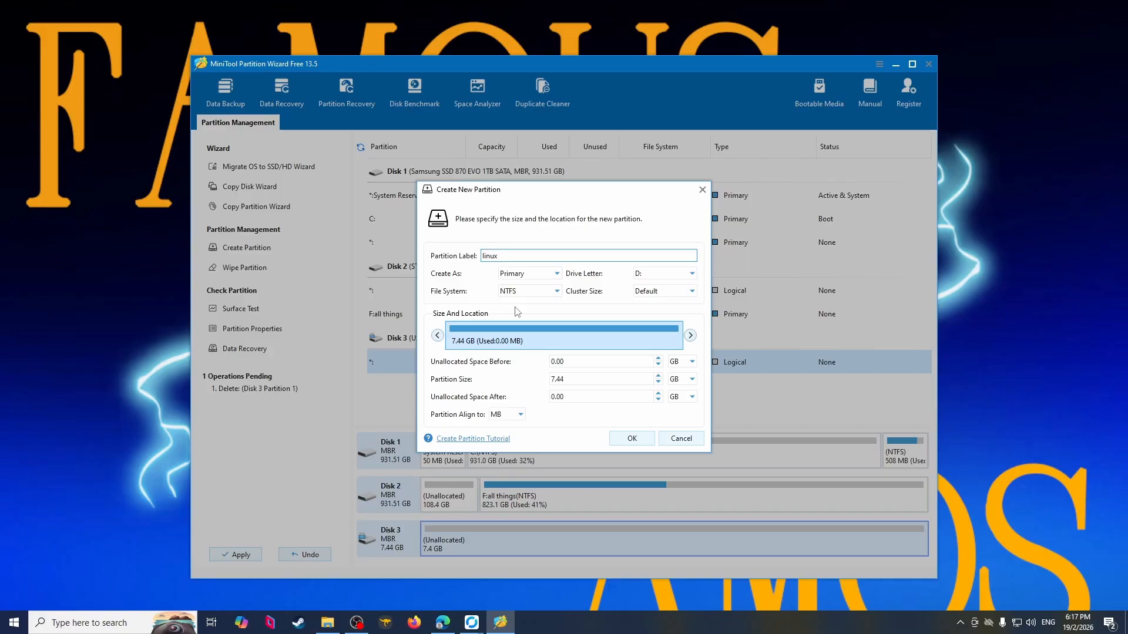
pyautogui.press('BackSpace')
pyautogui.press('BackSpace')
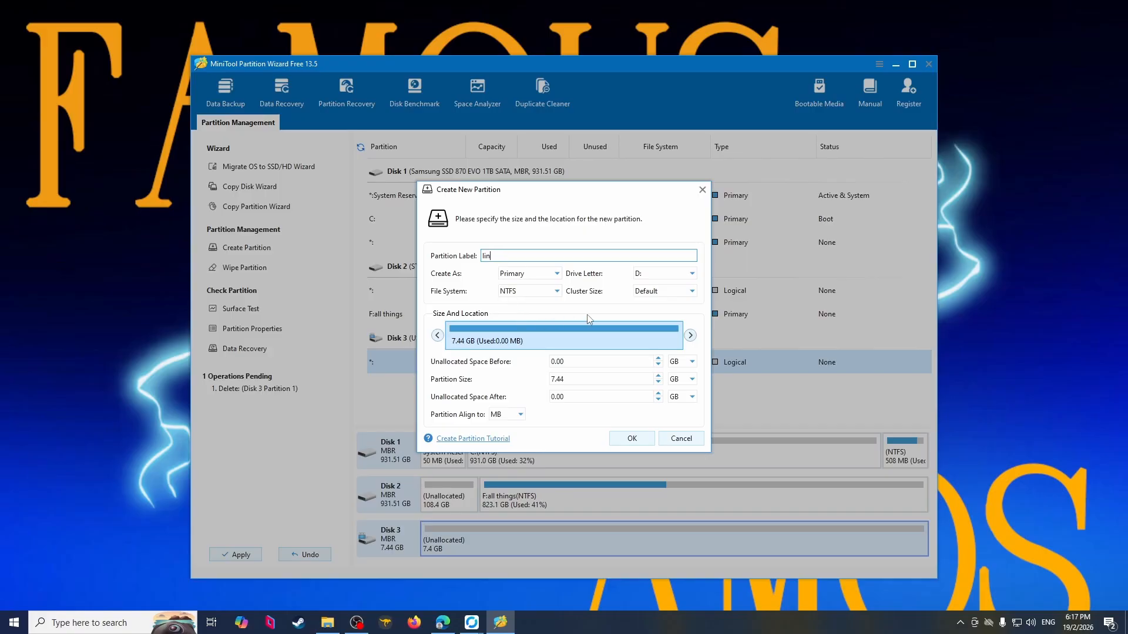
pyautogui.click(558, 292)
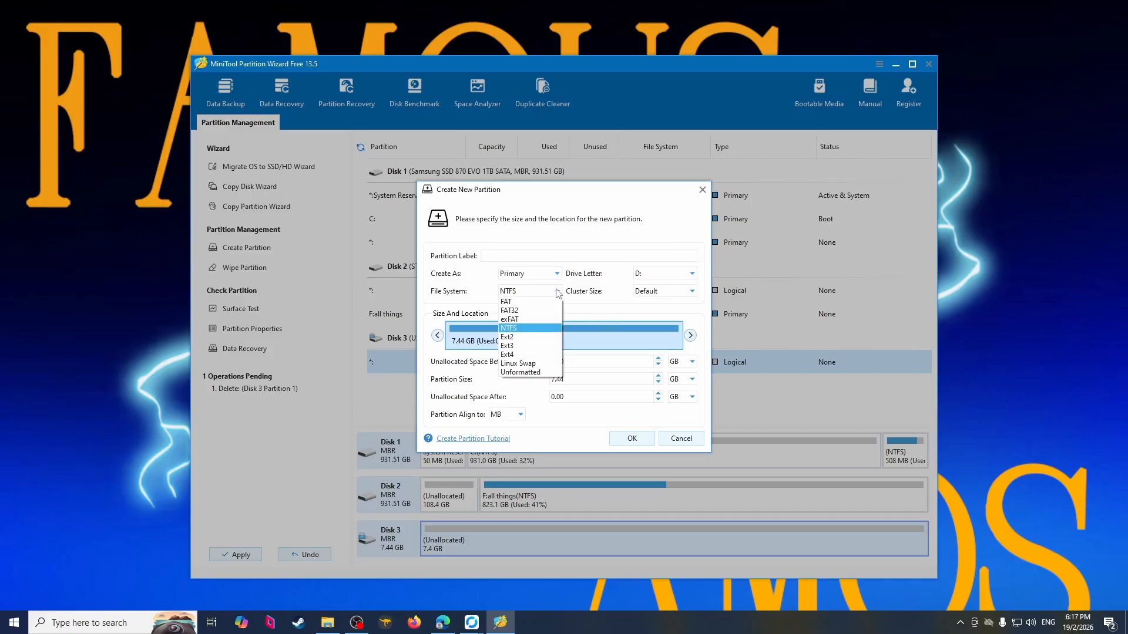
pyautogui.click(558, 292)
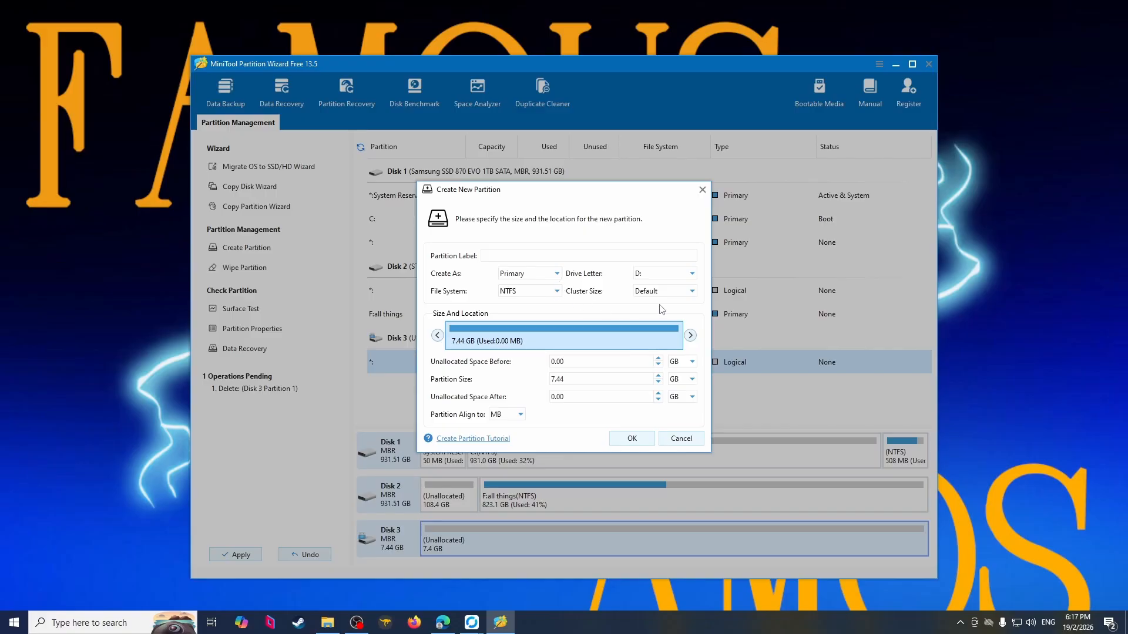
pyautogui.click(632, 439)
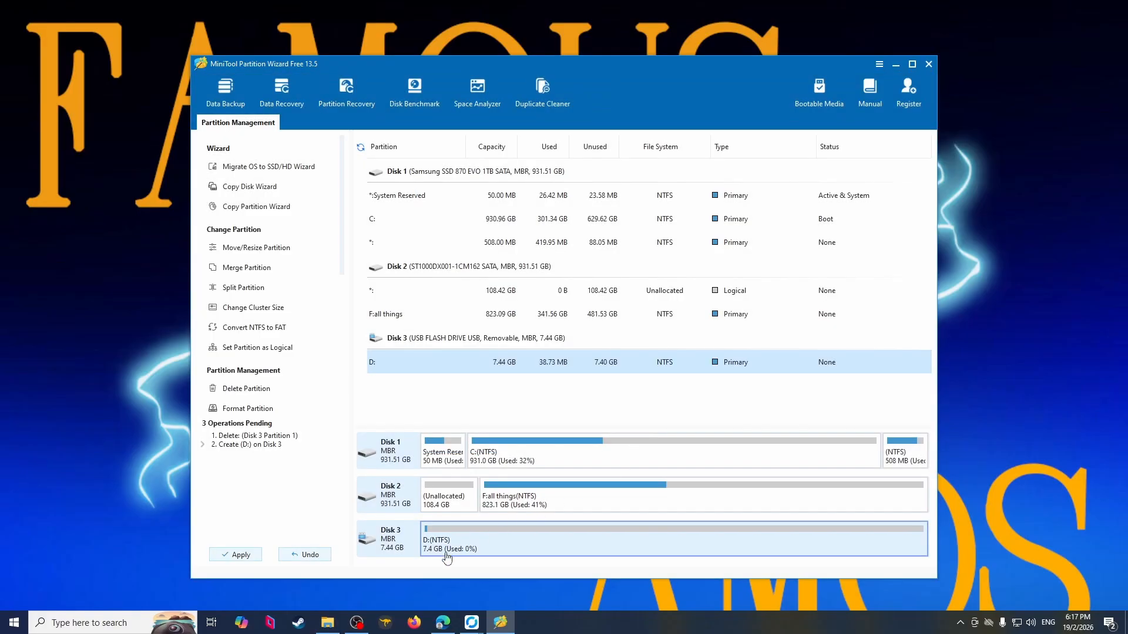
# Apply the pending partition operations on Disk 3 and open File Explorer to check the drive
pyautogui.click(246, 556)
pyautogui.click(535, 349)
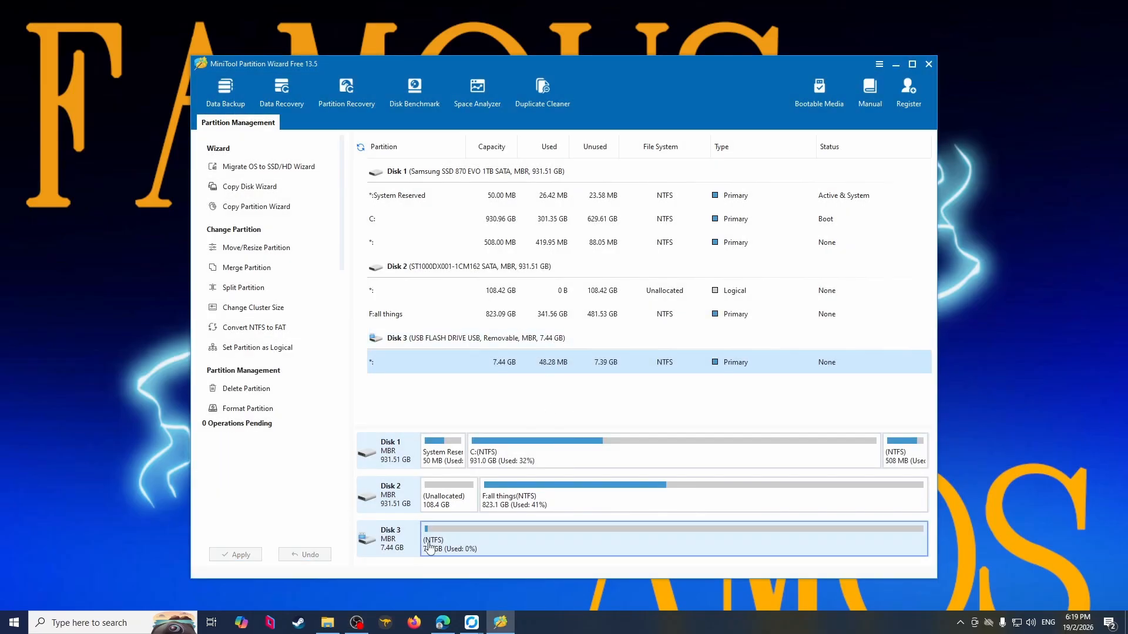
pyautogui.click(327, 622)
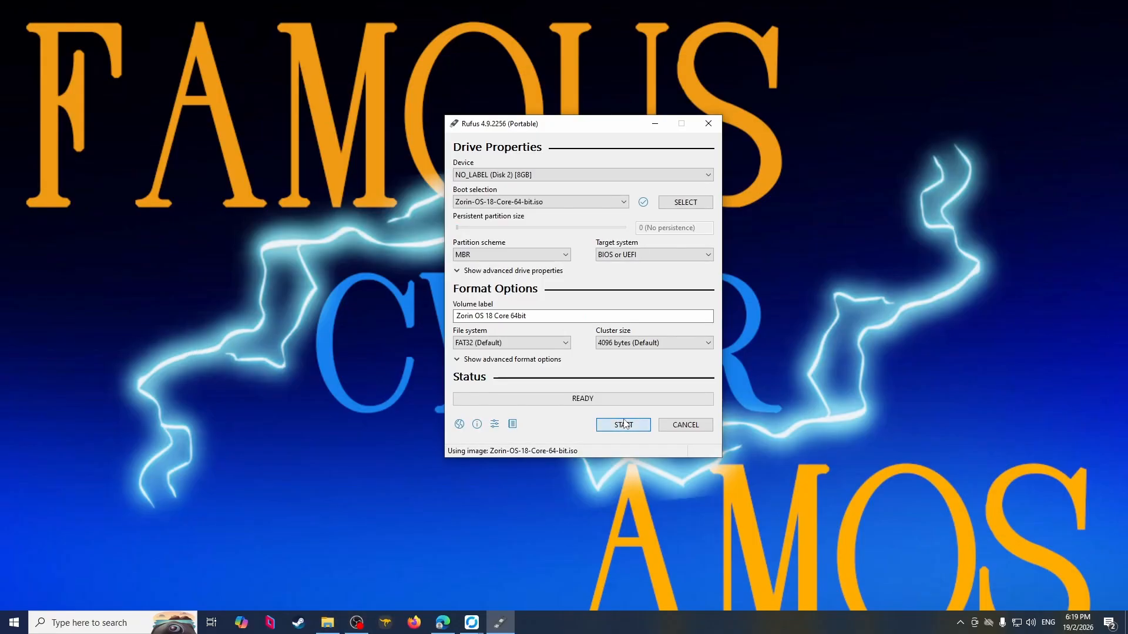
# Try again to write the Zorin OS 18 Core image to the flash drive with Rufus using MBR and FAT32, and with balenaEtcher
pyautogui.click(623, 425)
pyautogui.click(640, 371)
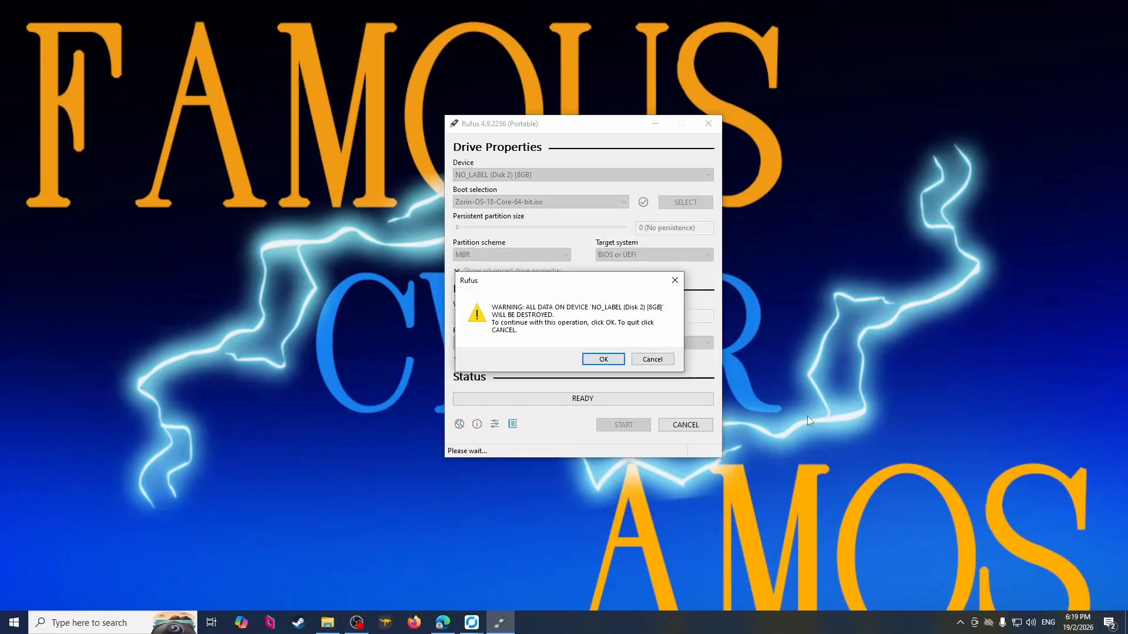
pyautogui.click(605, 358)
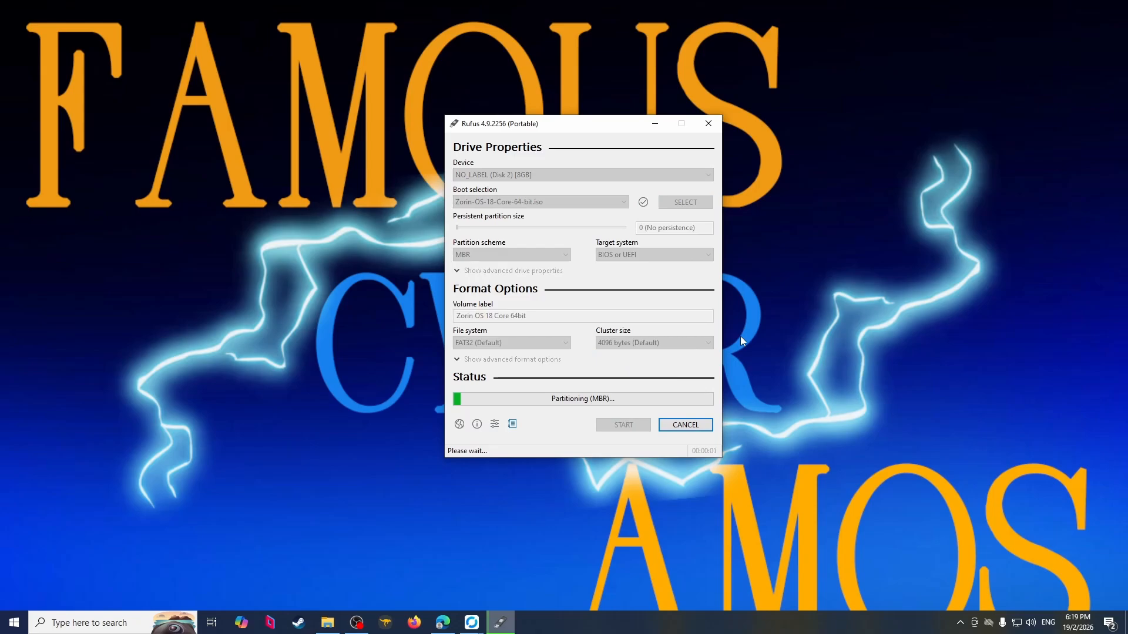
pyautogui.click(684, 294)
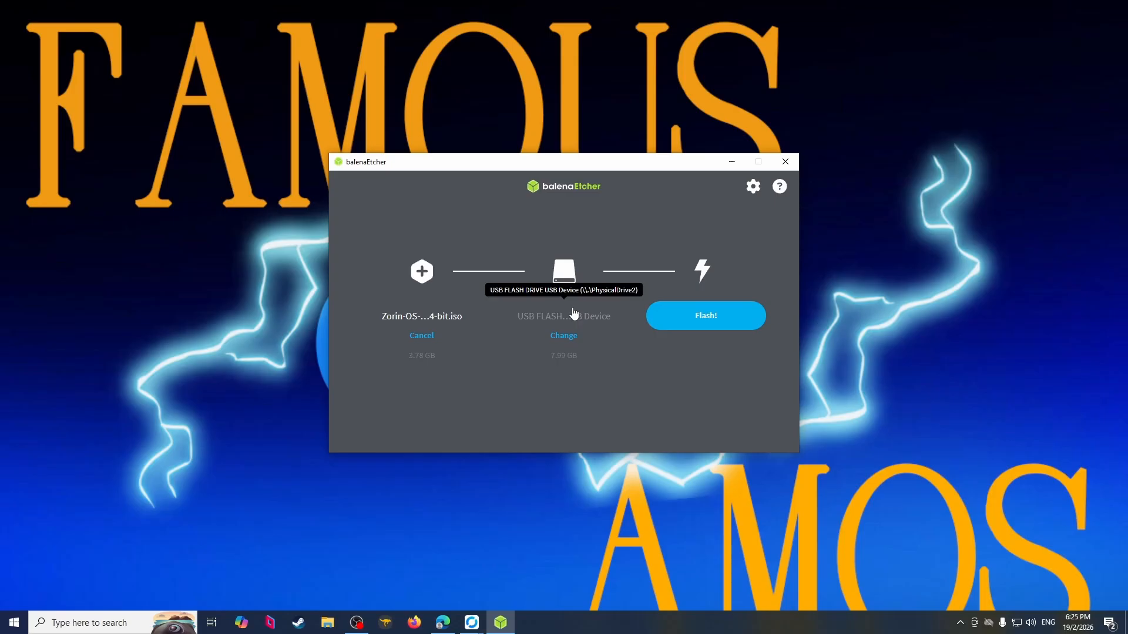
pyautogui.click(682, 319)
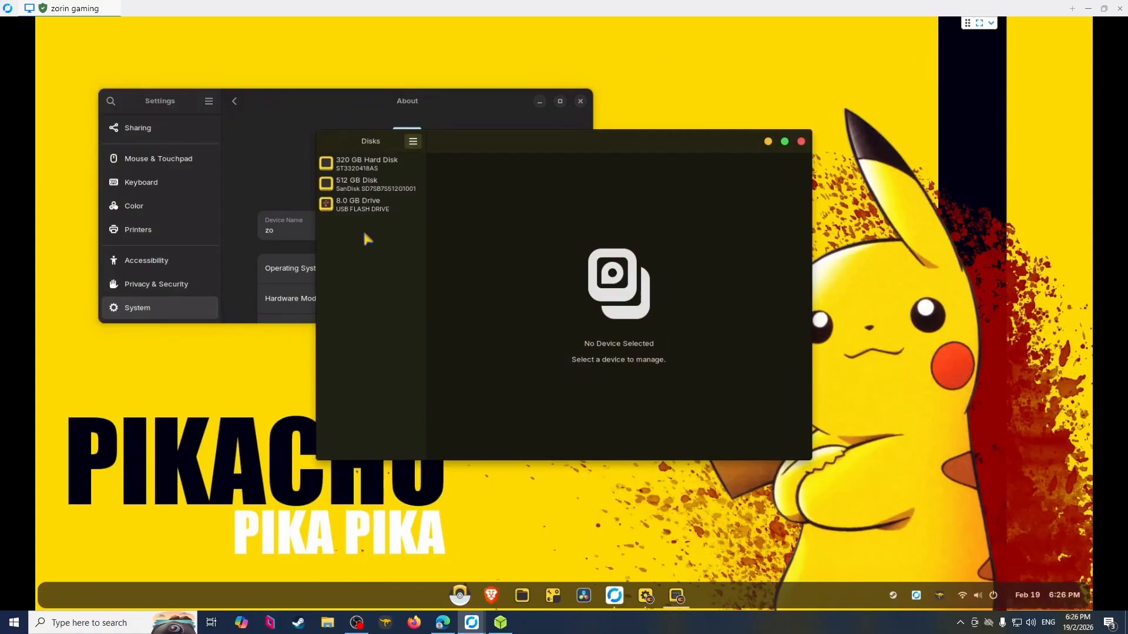
# In Disks on the remote Zorin computer, quick-format the 8.0 GB USB flash drive with MBR / DOS partitioning
pyautogui.click(365, 204)
pyautogui.click(746, 142)
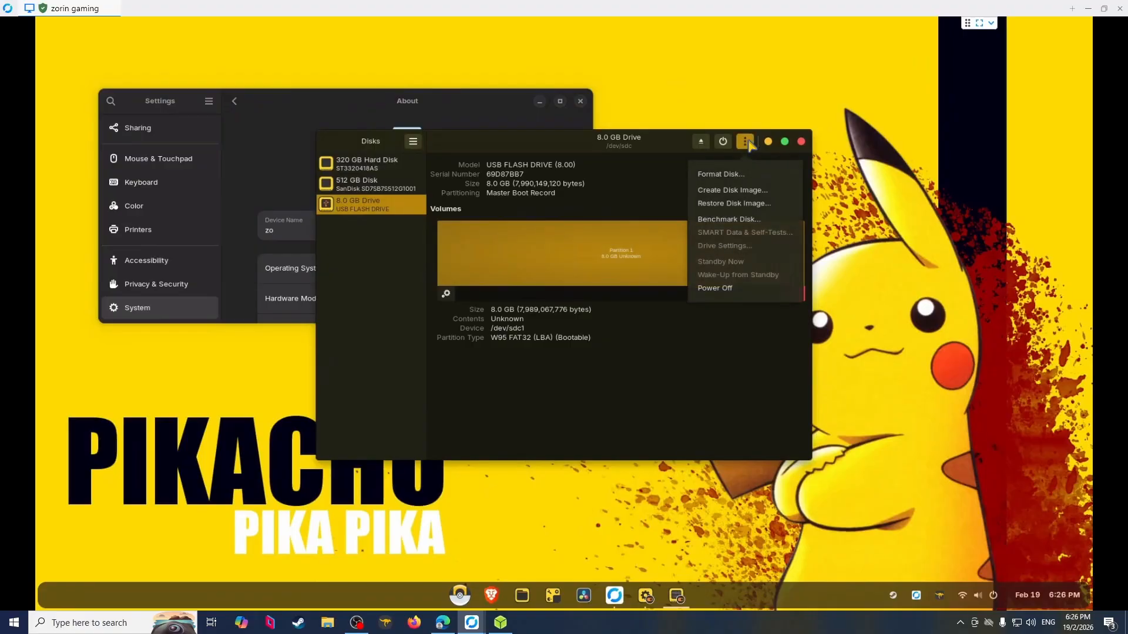
pyautogui.click(720, 174)
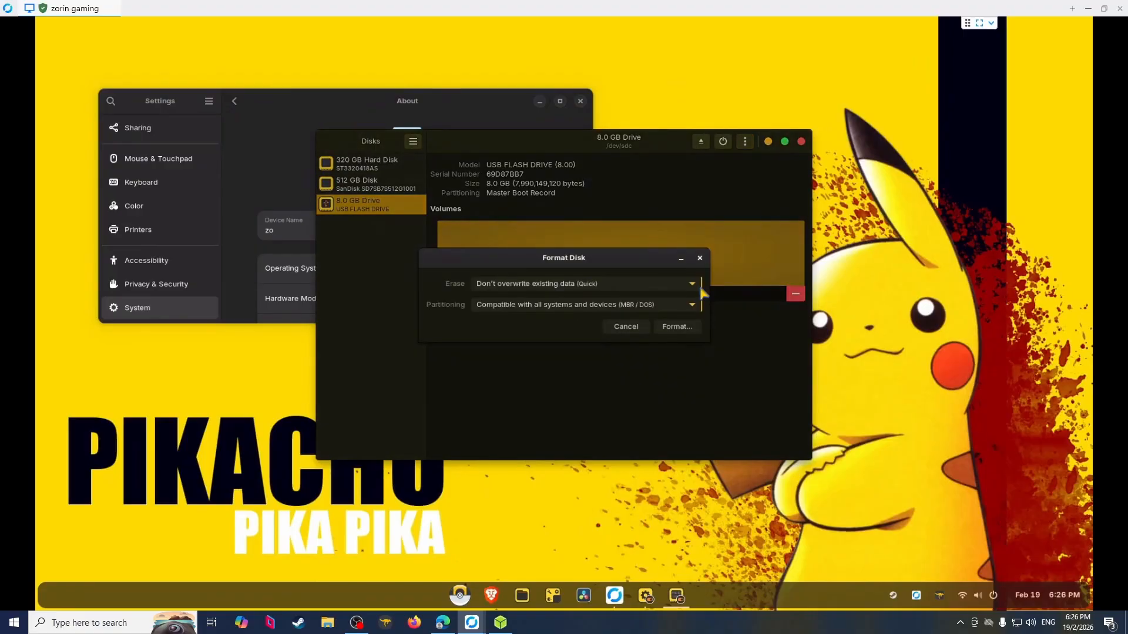
pyautogui.click(677, 327)
pyautogui.click(662, 383)
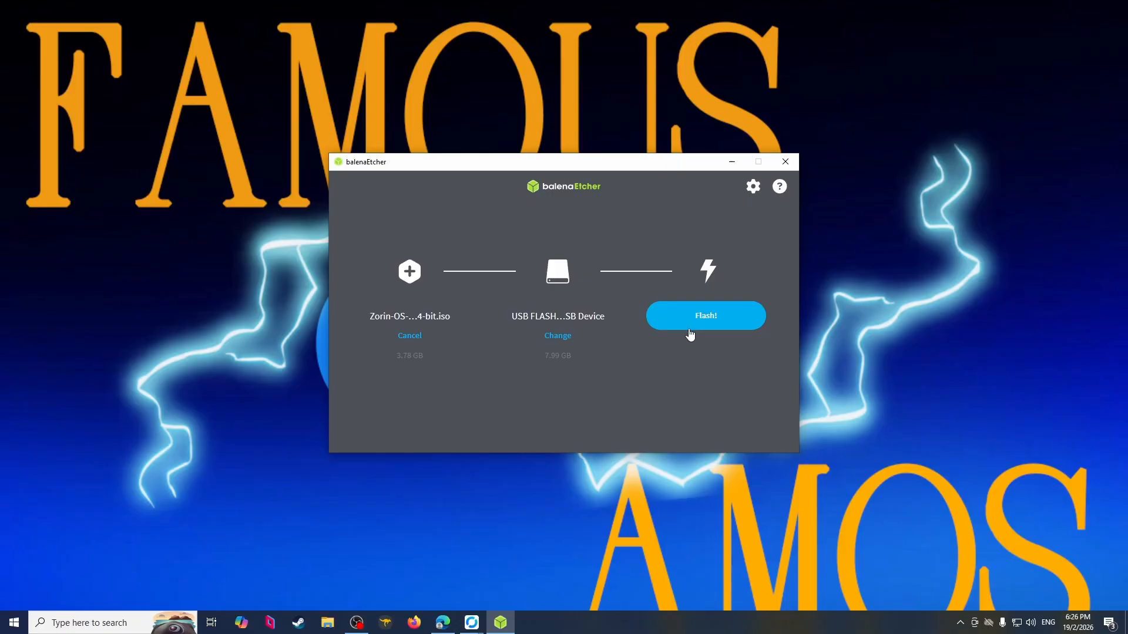
# Switch to balenaEtcher and flash the Zorin OS ISO to the USB flash drive
pyautogui.click(690, 330)
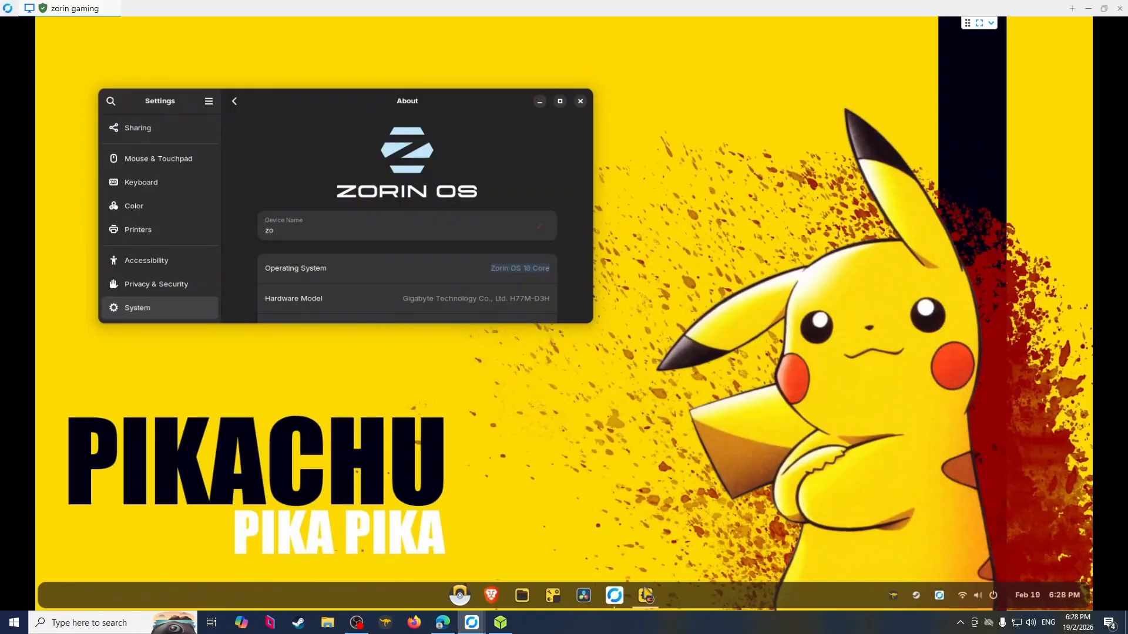
# In Disks on the remote Zorin computer, quick-format the 8.0 GB USB flash drive again with MBR / DOS partitioning
pyautogui.click(646, 596)
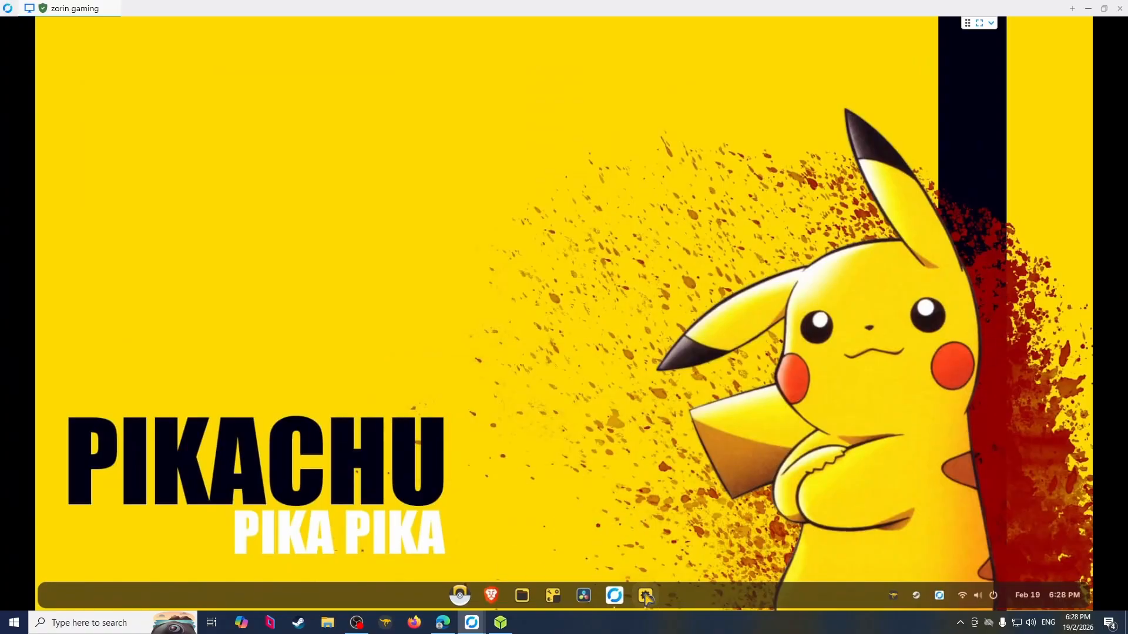
pyautogui.click(646, 596)
pyautogui.press('super')
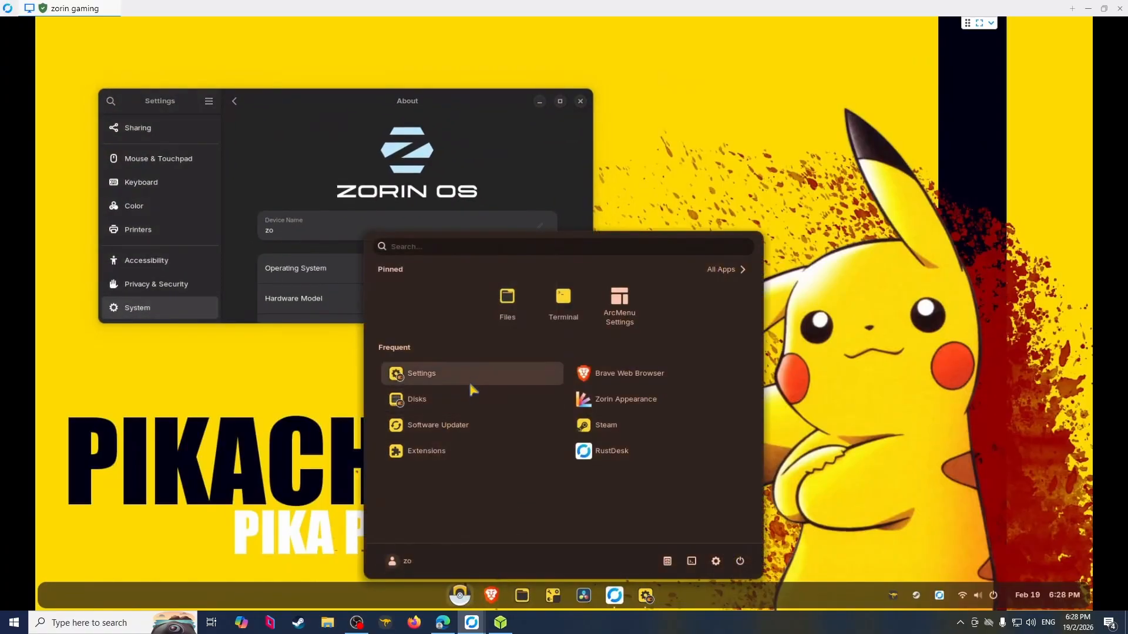
pyautogui.click(472, 402)
pyautogui.click(388, 206)
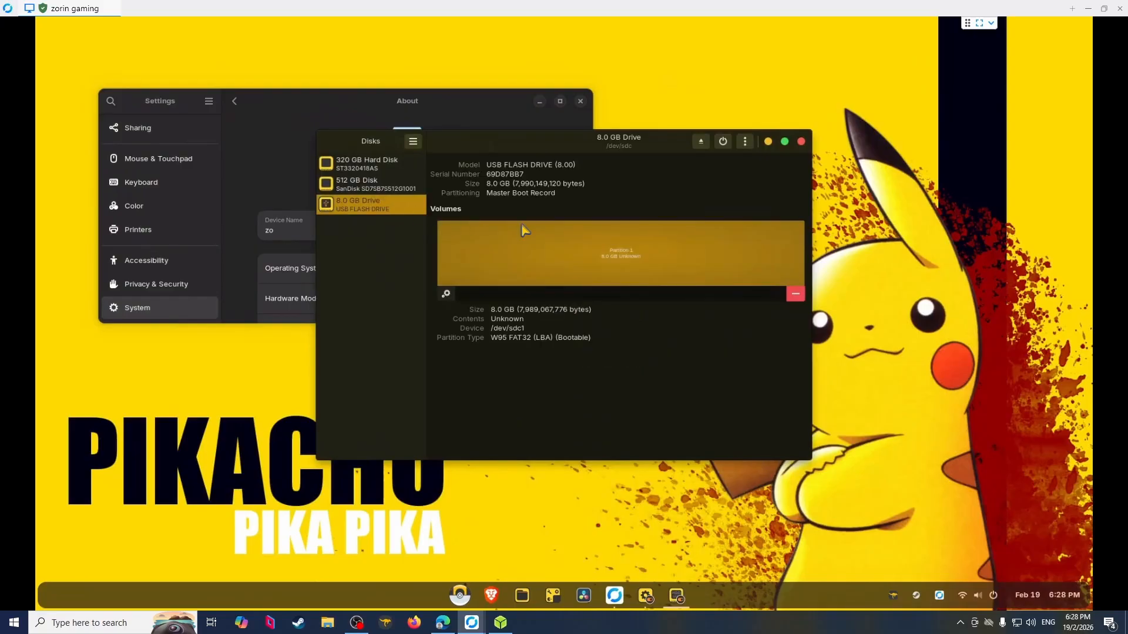
pyautogui.click(745, 141)
pyautogui.click(723, 175)
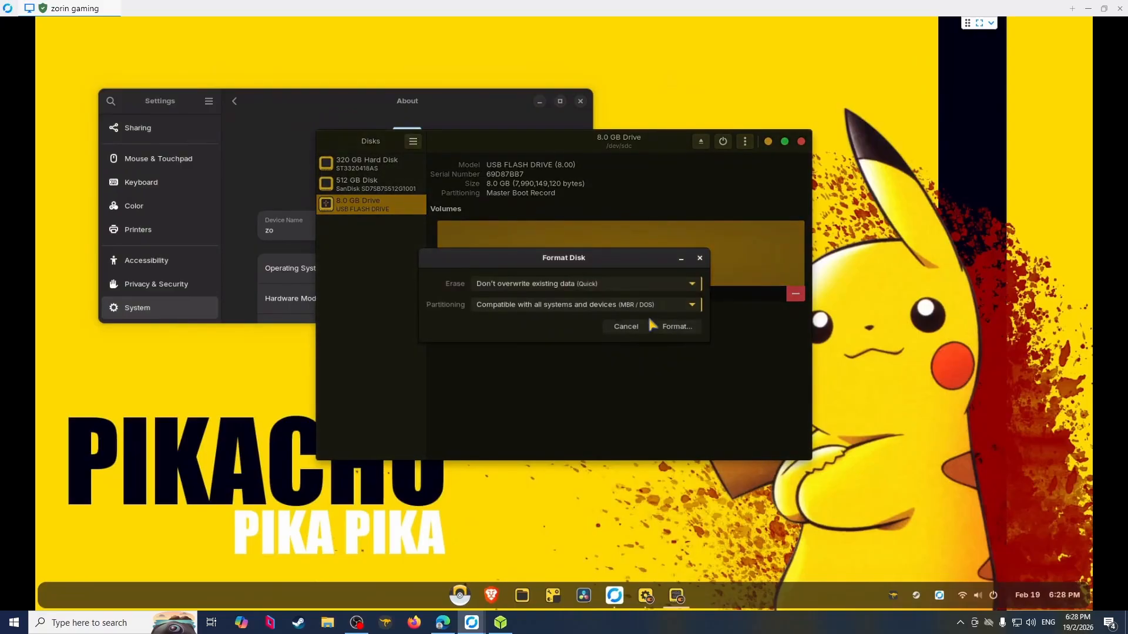
pyautogui.click(659, 325)
pyautogui.click(655, 383)
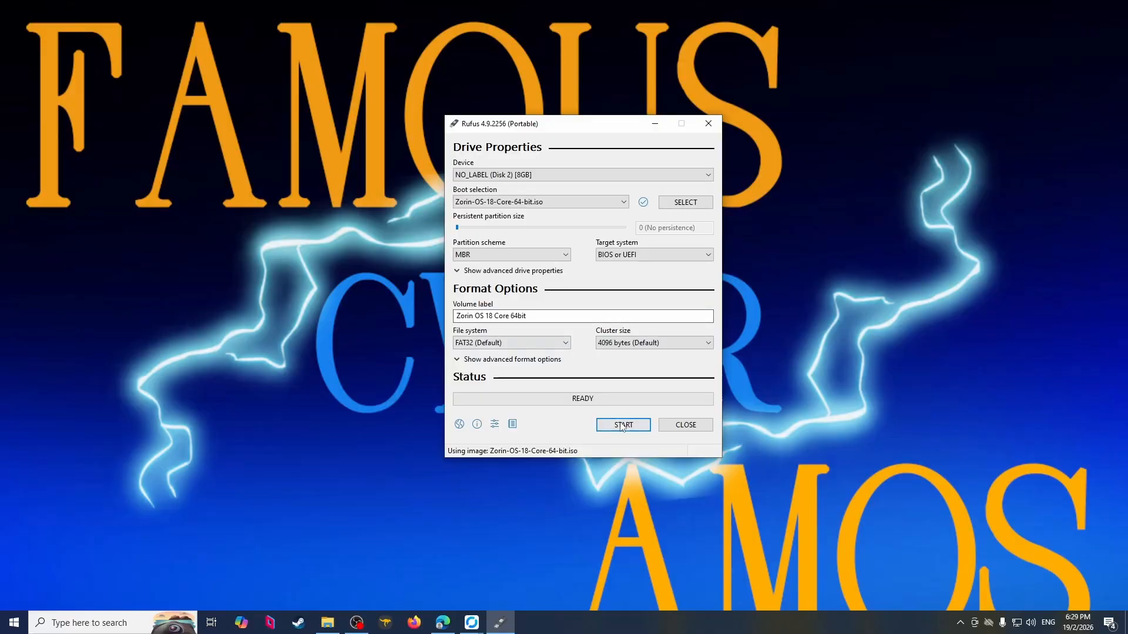
# In Rufus, start writing Zorin-OS-18-Core-64-bit.iso to the 8 GB drive using MBR and FAT32
pyautogui.click(623, 425)
pyautogui.click(628, 371)
pyautogui.press('Return')
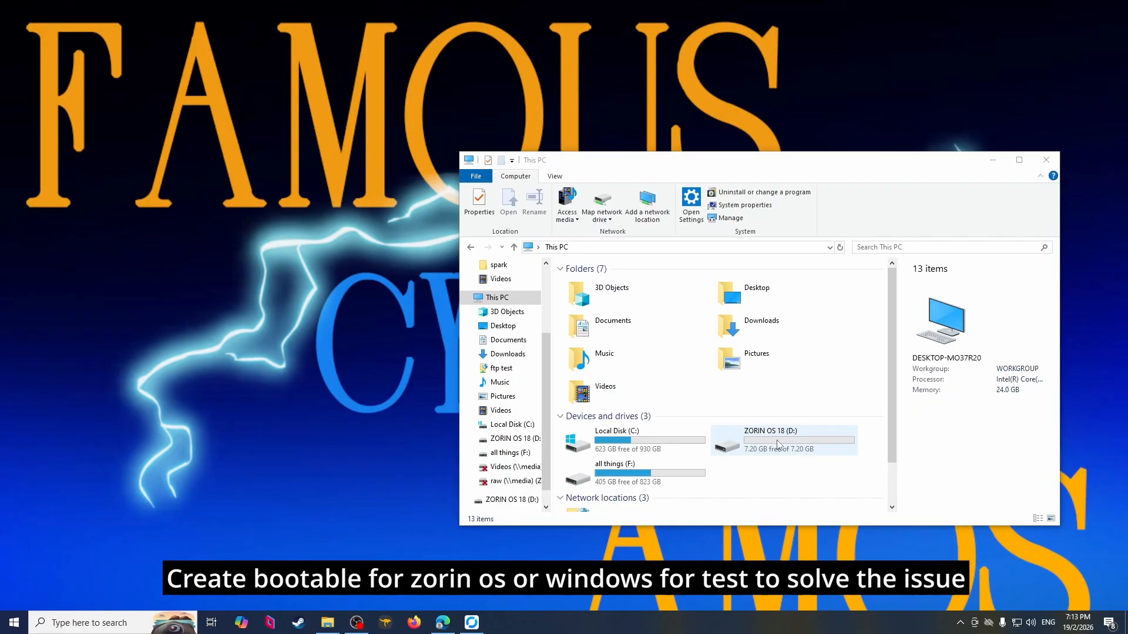
# In File Explorer, check the ZORIN OS 18 (D:) drive and quick-format it as FAT32 with a 4096-byte allocation unit
pyautogui.doubleClick(777, 444)
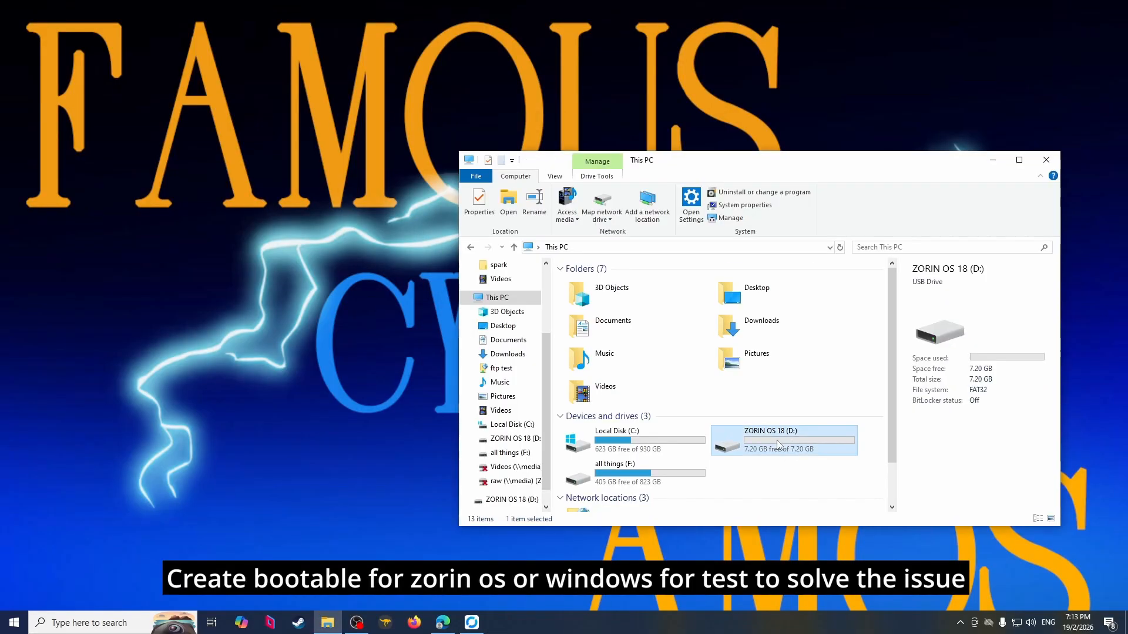
pyautogui.click(470, 247)
pyautogui.rightClick(794, 446)
pyautogui.click(837, 346)
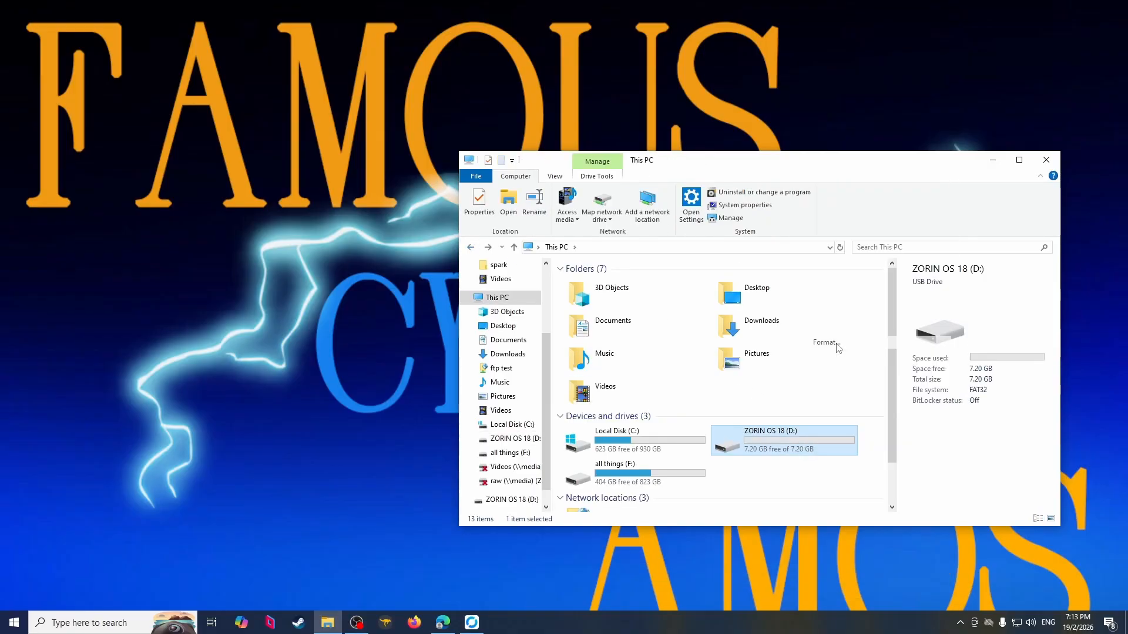
pyautogui.click(584, 568)
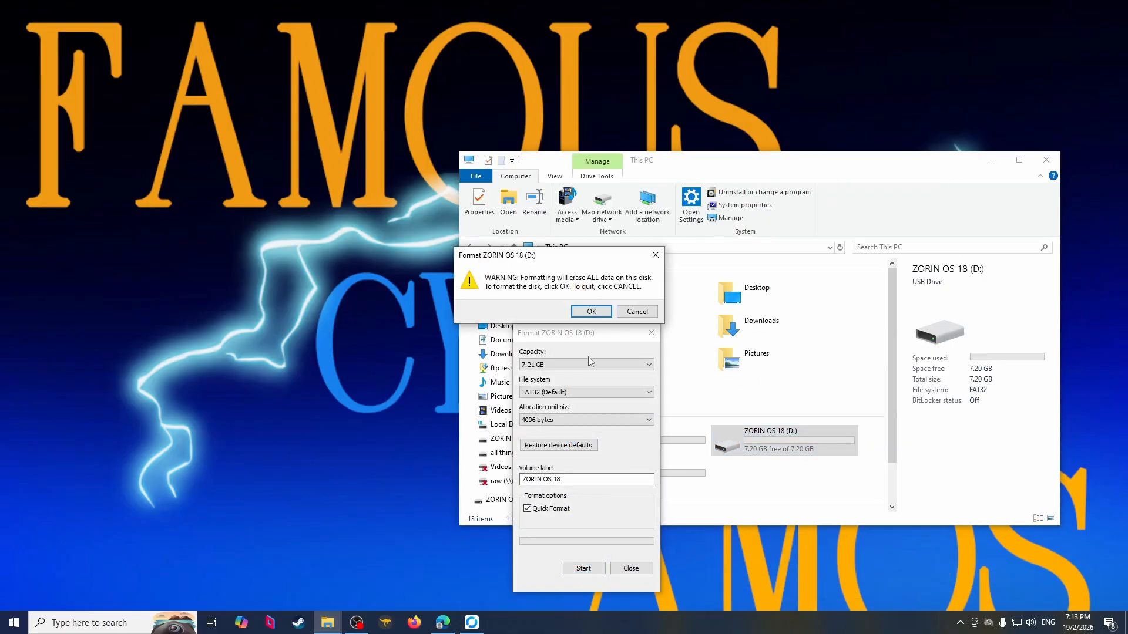
pyautogui.click(590, 310)
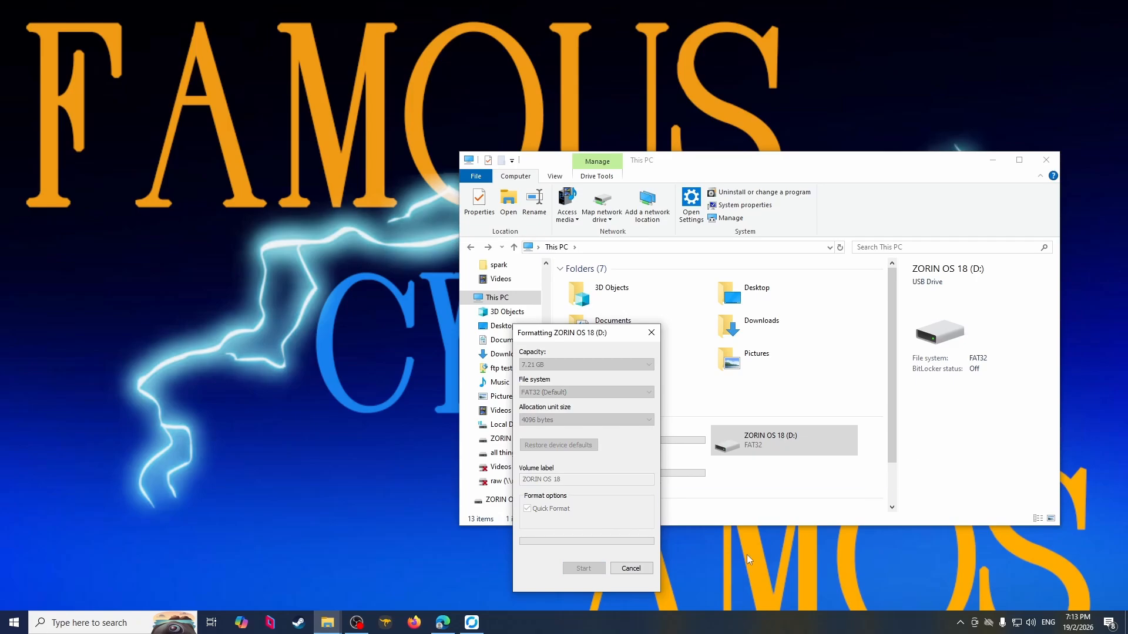
pyautogui.press('Return')
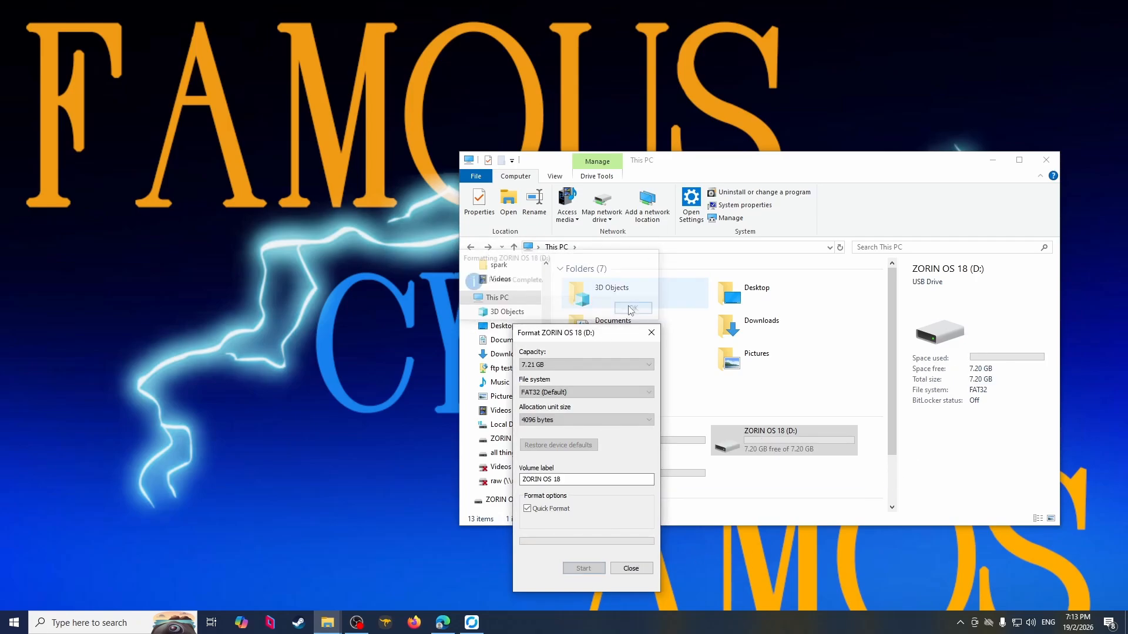
pyautogui.click(631, 568)
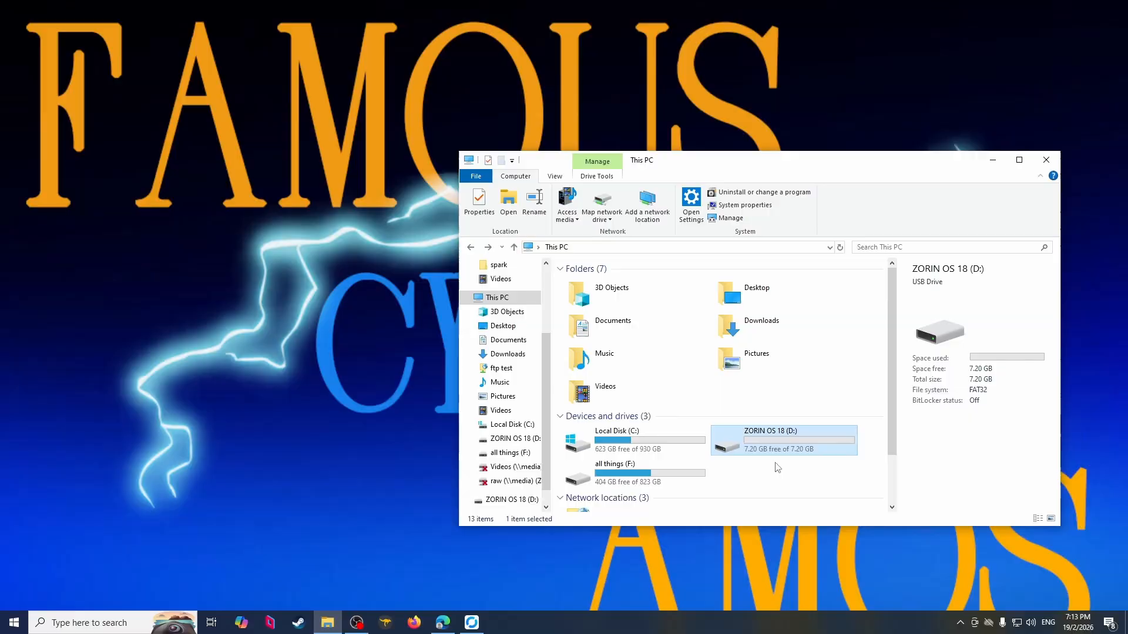
pyautogui.click(1045, 159)
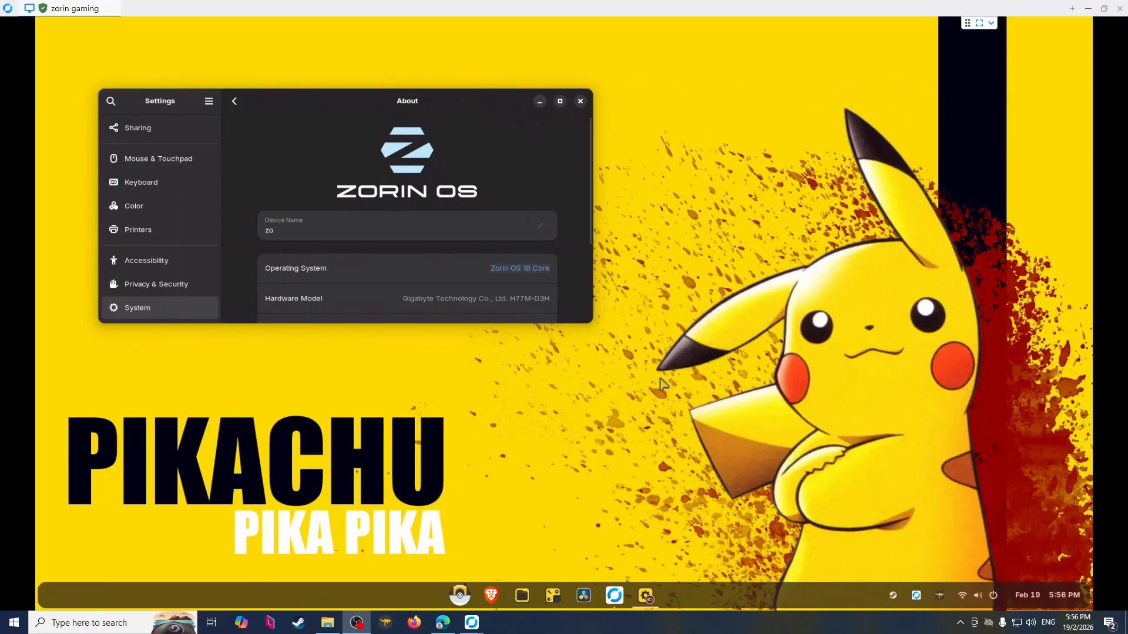
# Check Files on the remote Zorin computer for the flash drive, and quick-format the 8.0 GB drive as MBR / DOS in Disks
pyautogui.click(522, 594)
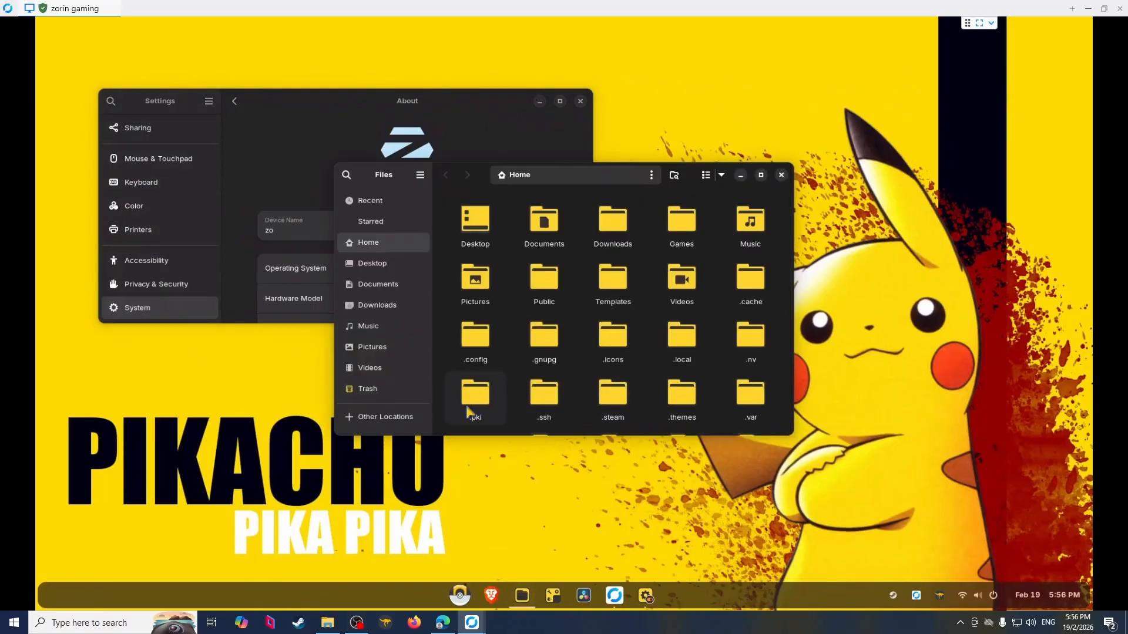
pyautogui.click(782, 175)
pyautogui.click(460, 595)
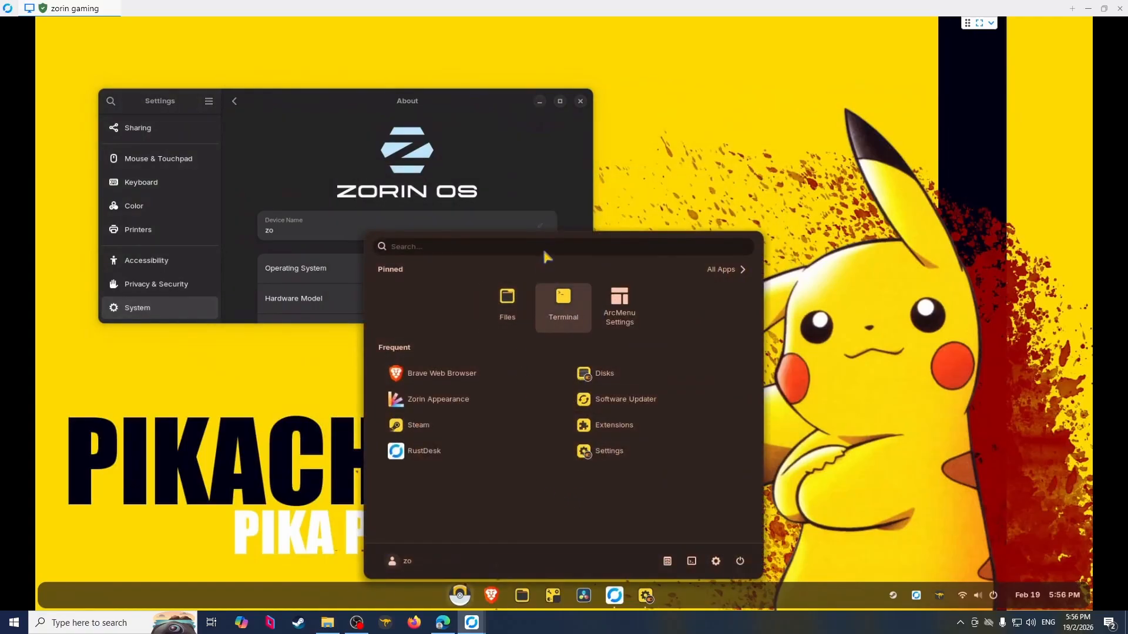
pyautogui.click(606, 374)
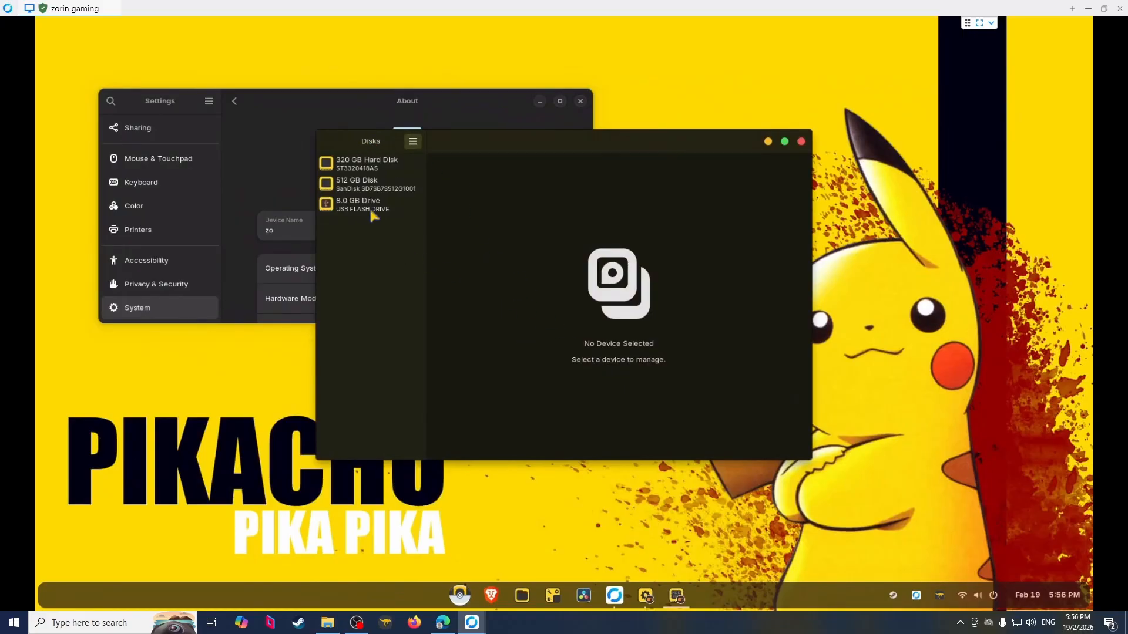
pyautogui.click(352, 205)
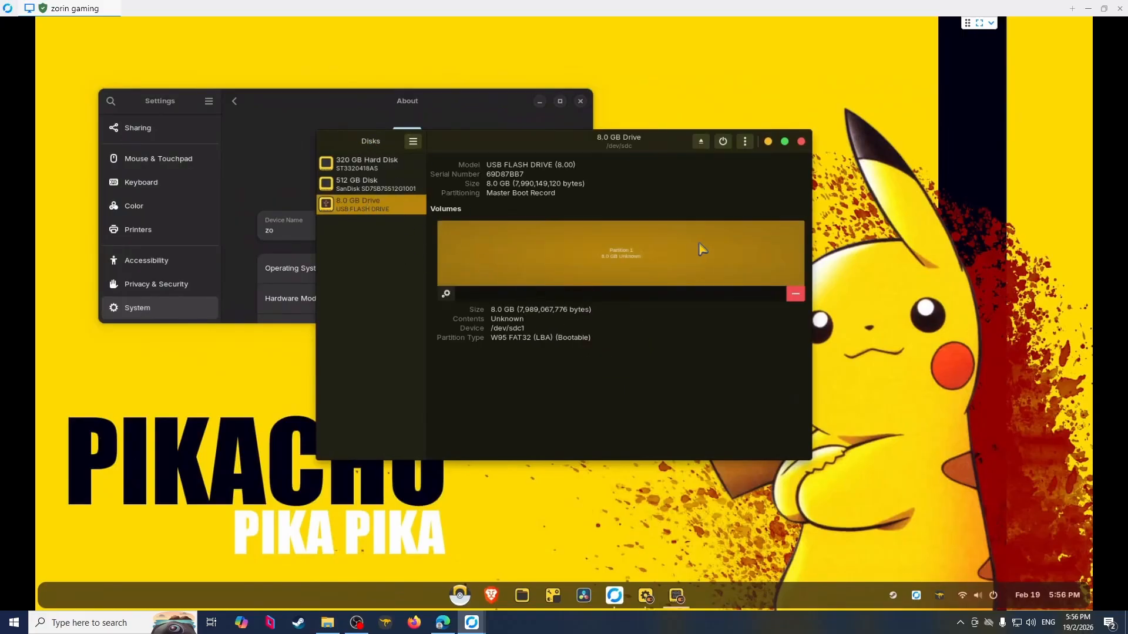
pyautogui.click(745, 141)
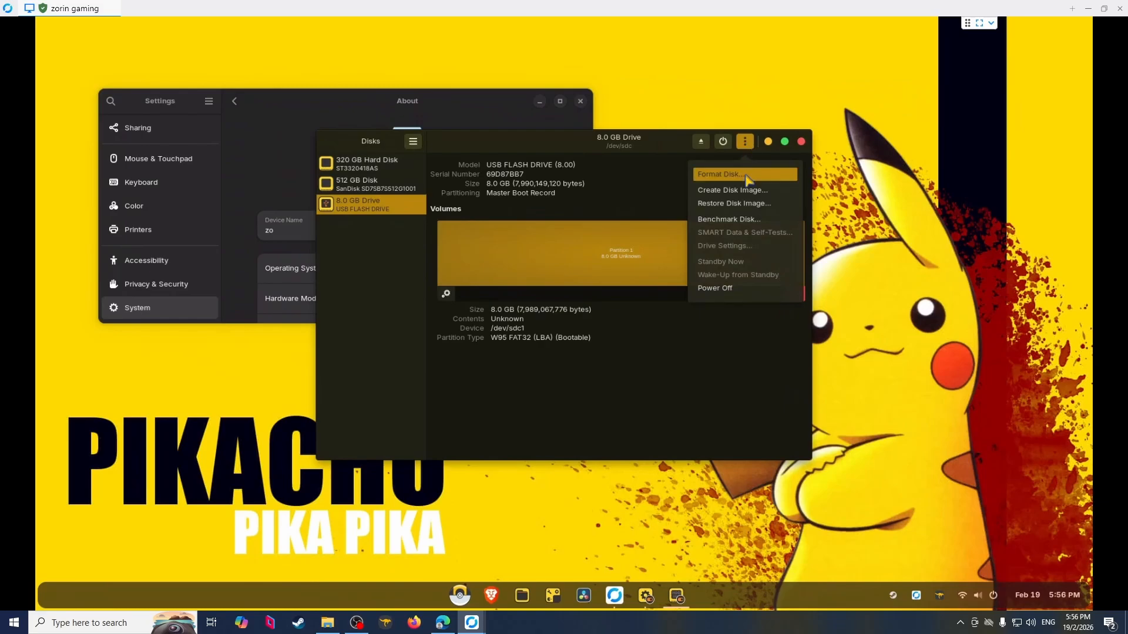
pyautogui.click(745, 175)
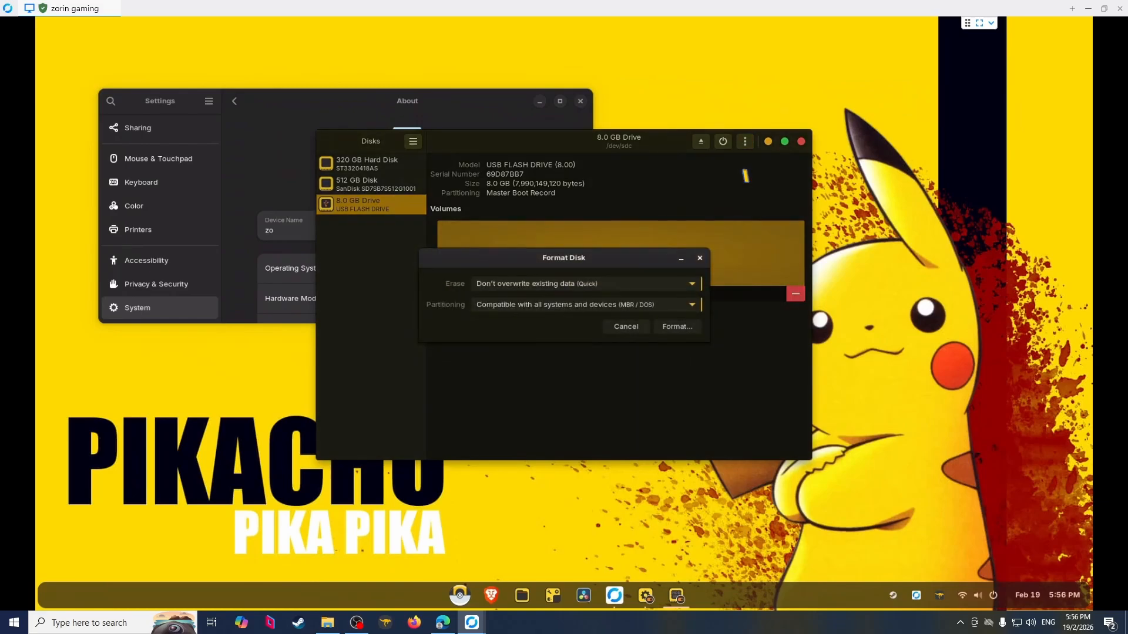
pyautogui.click(664, 324)
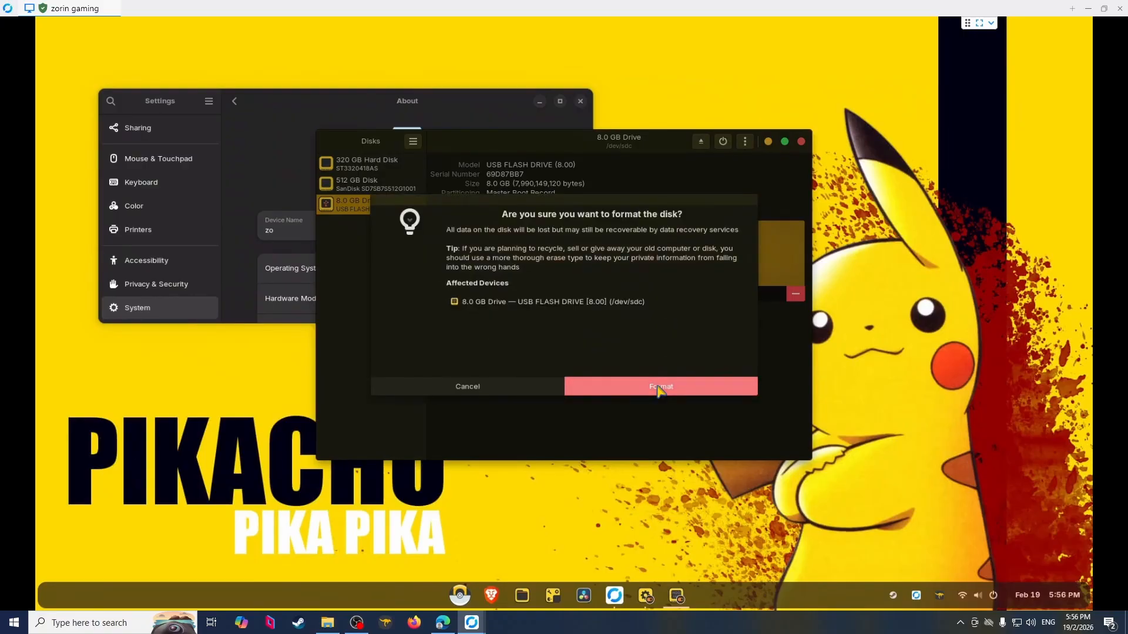
pyautogui.click(657, 383)
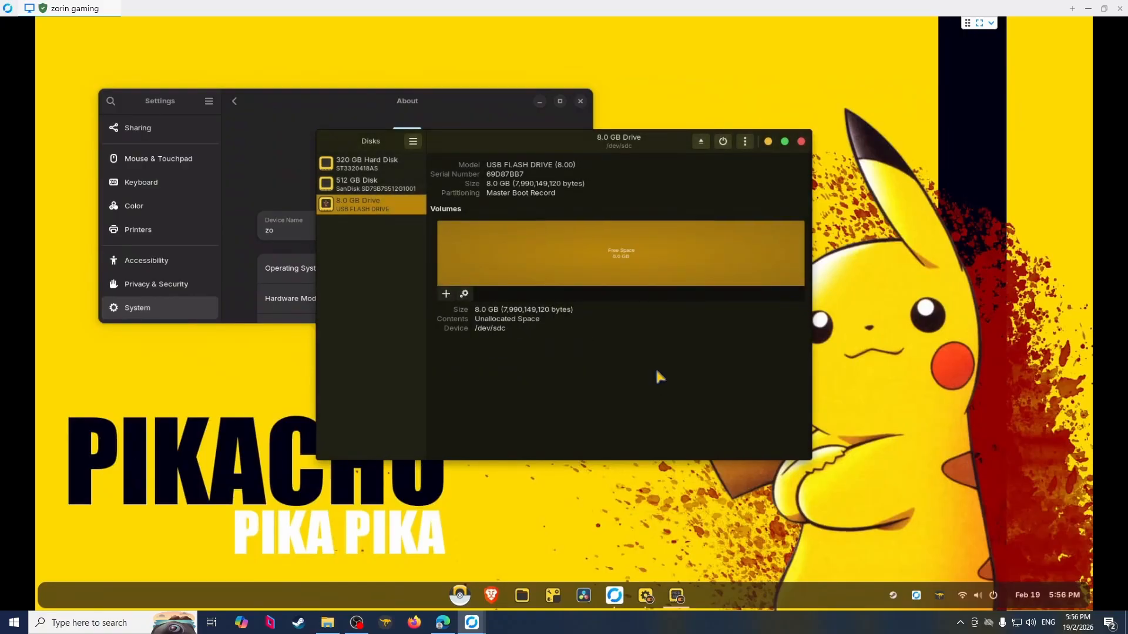
# Create a 7990 MB partition in the flash drive's free space, formatted as FAT for all systems and devices without a volume name
pyautogui.click(446, 293)
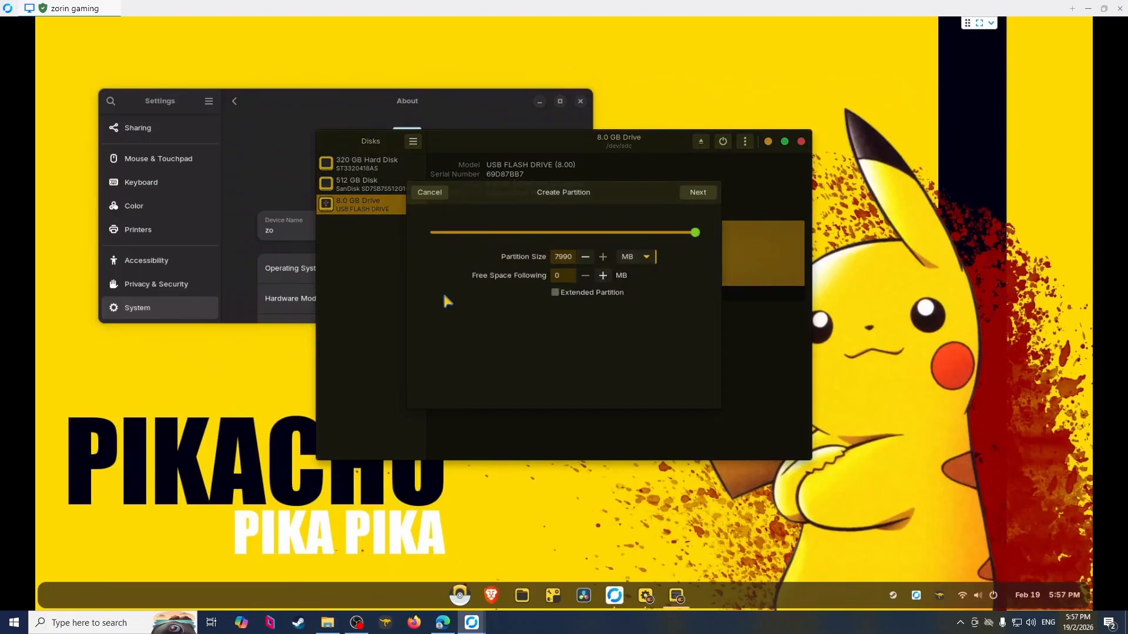
pyautogui.click(698, 194)
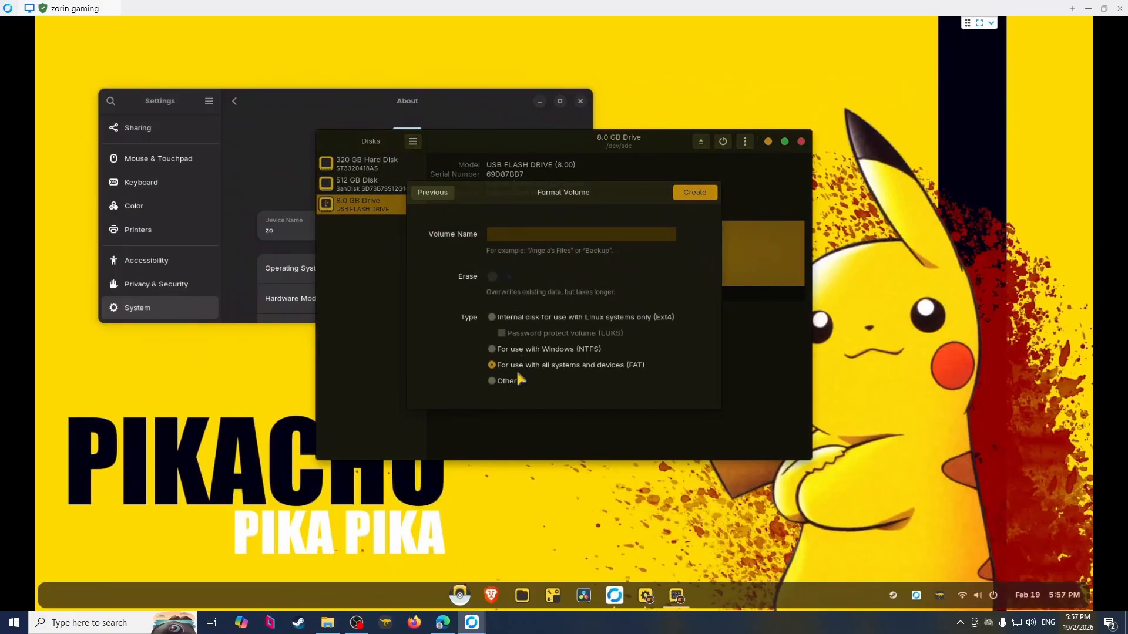
pyautogui.click(689, 196)
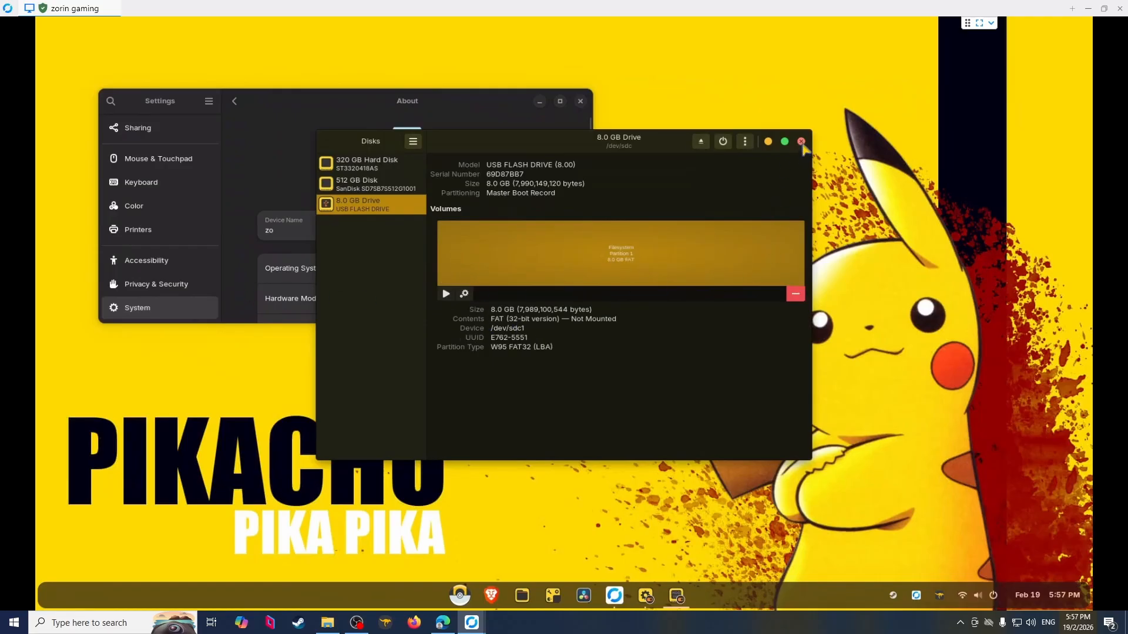
# Close Disks and open the 8.0 GB volume in Files
pyautogui.click(801, 141)
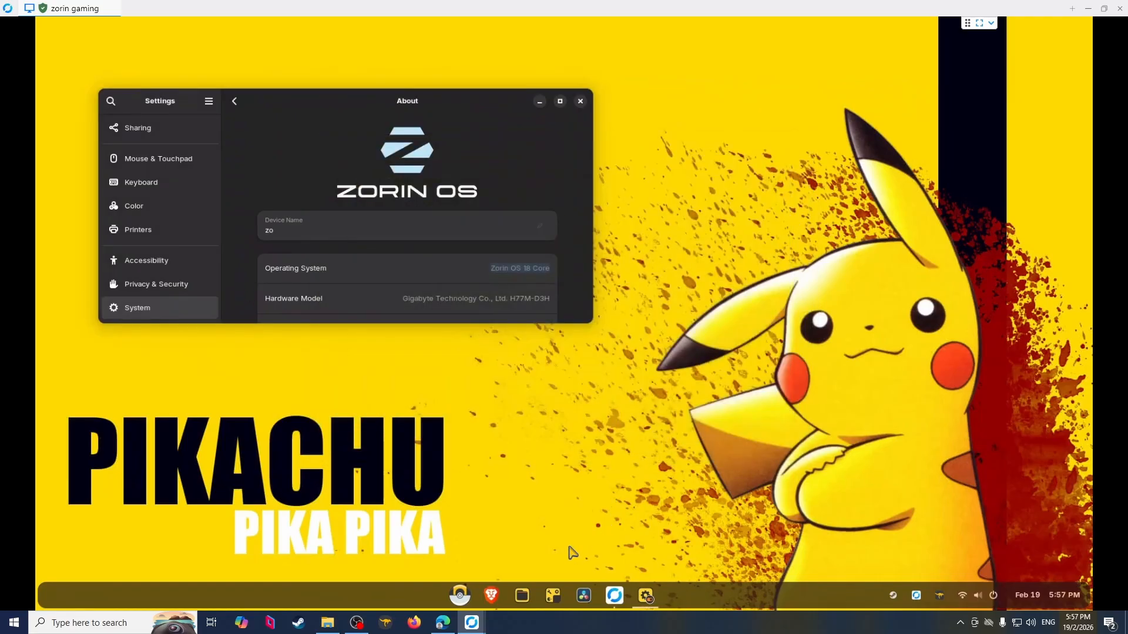
pyautogui.click(522, 597)
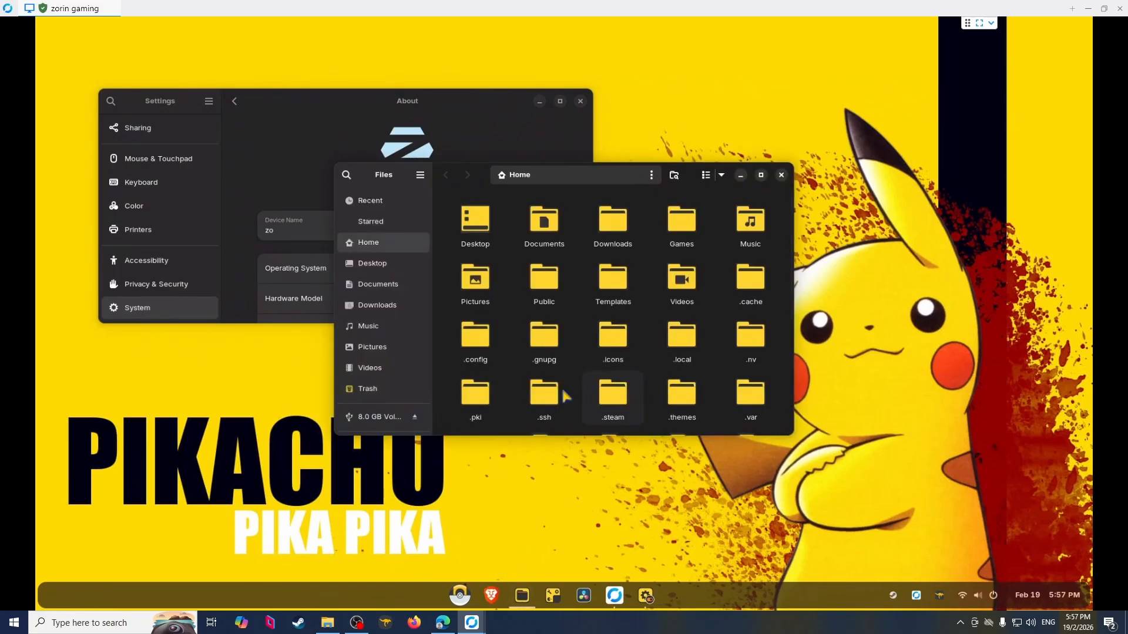
pyautogui.click(373, 418)
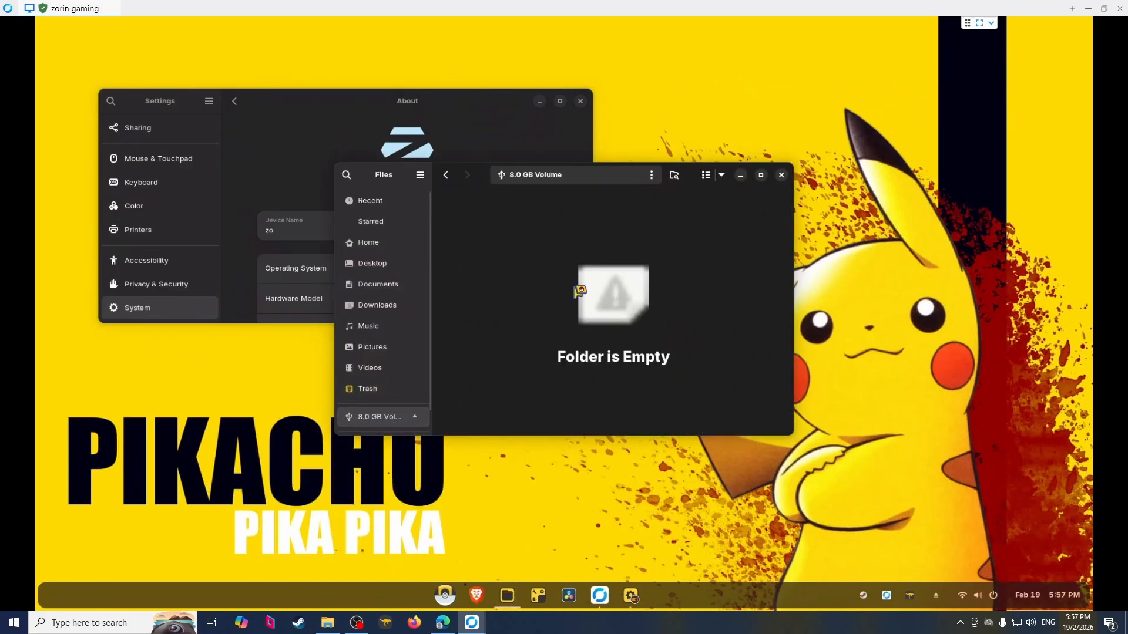
pyautogui.rightClick(570, 281)
pyautogui.click(645, 285)
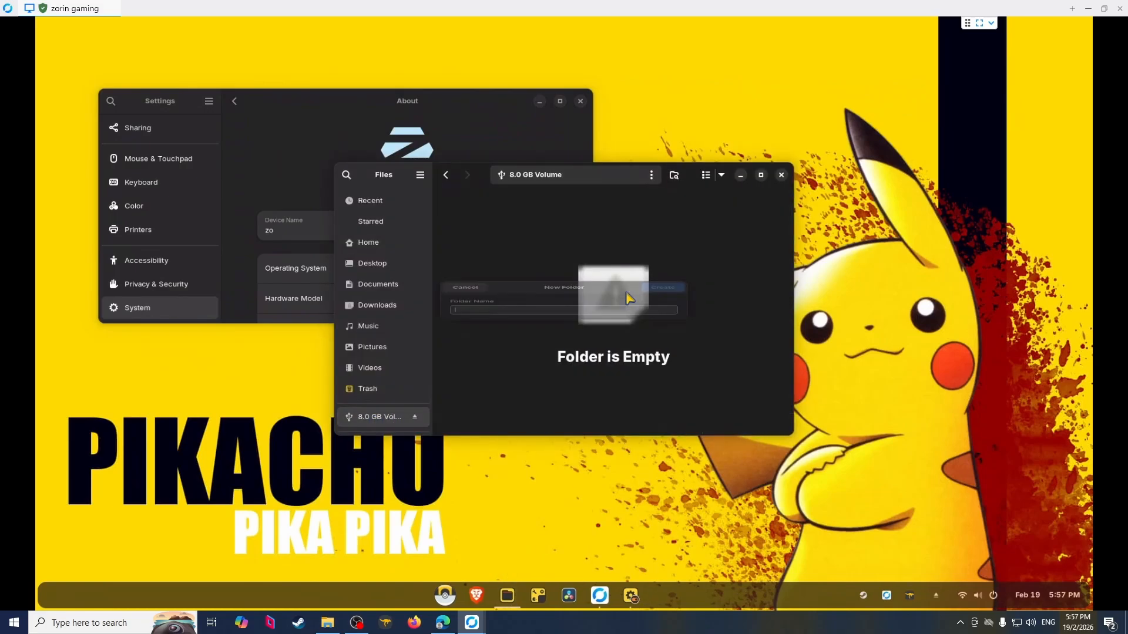
pyautogui.click(484, 272)
pyautogui.rightClick(511, 257)
pyautogui.click(542, 287)
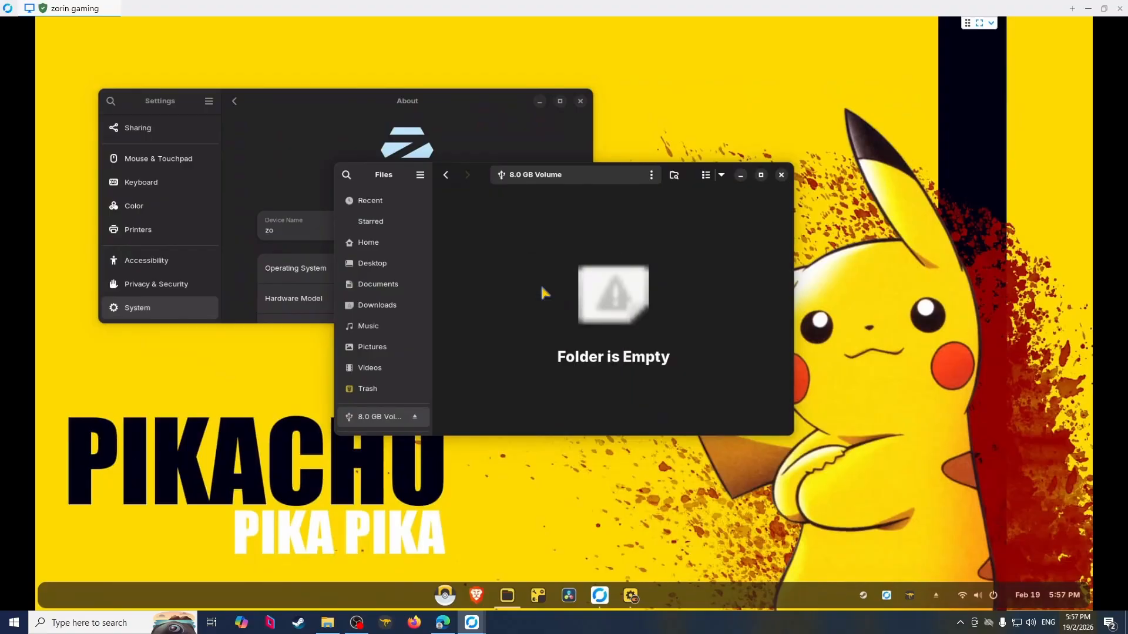
# Create a new LibreOffice Writer document on the 8.0 GB volume and select it
pyautogui.rightClick(538, 285)
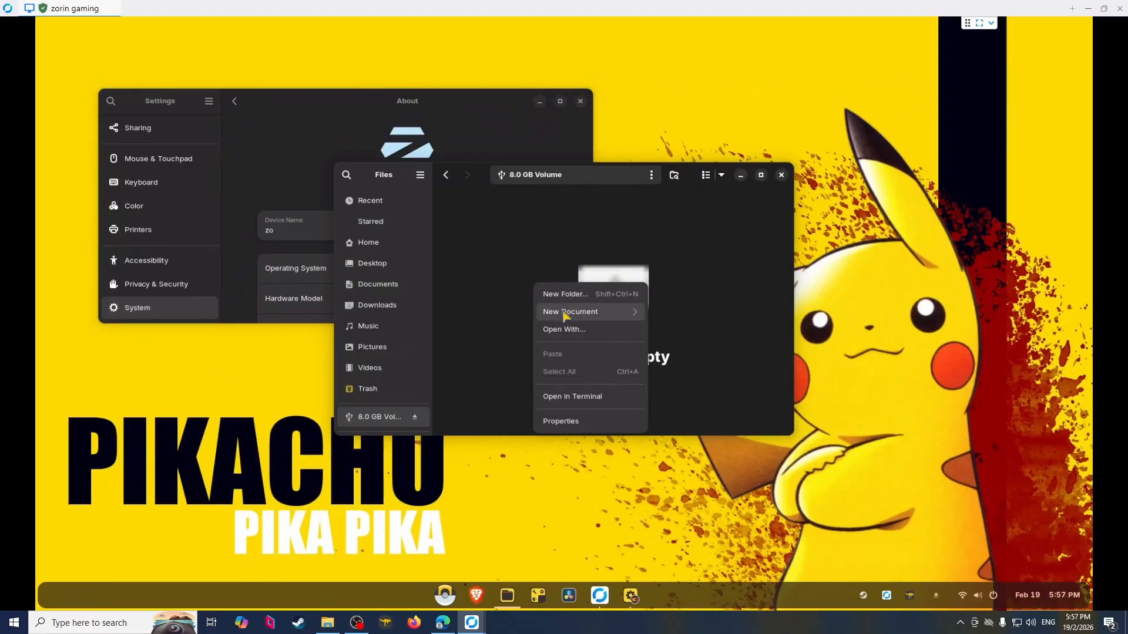
pyautogui.click(636, 316)
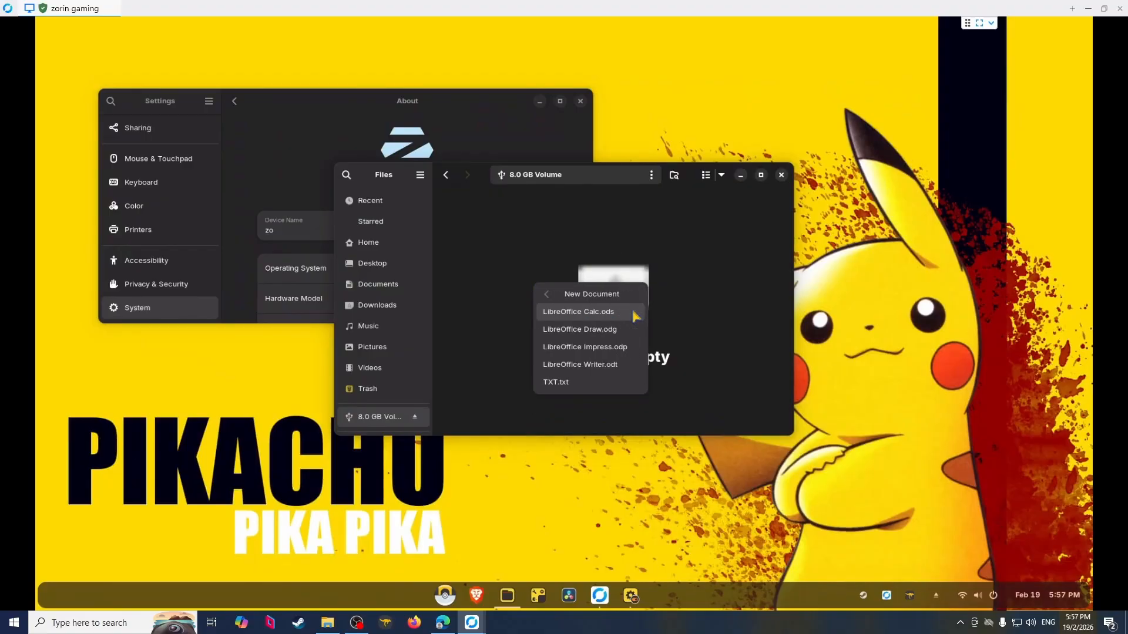
pyautogui.click(636, 365)
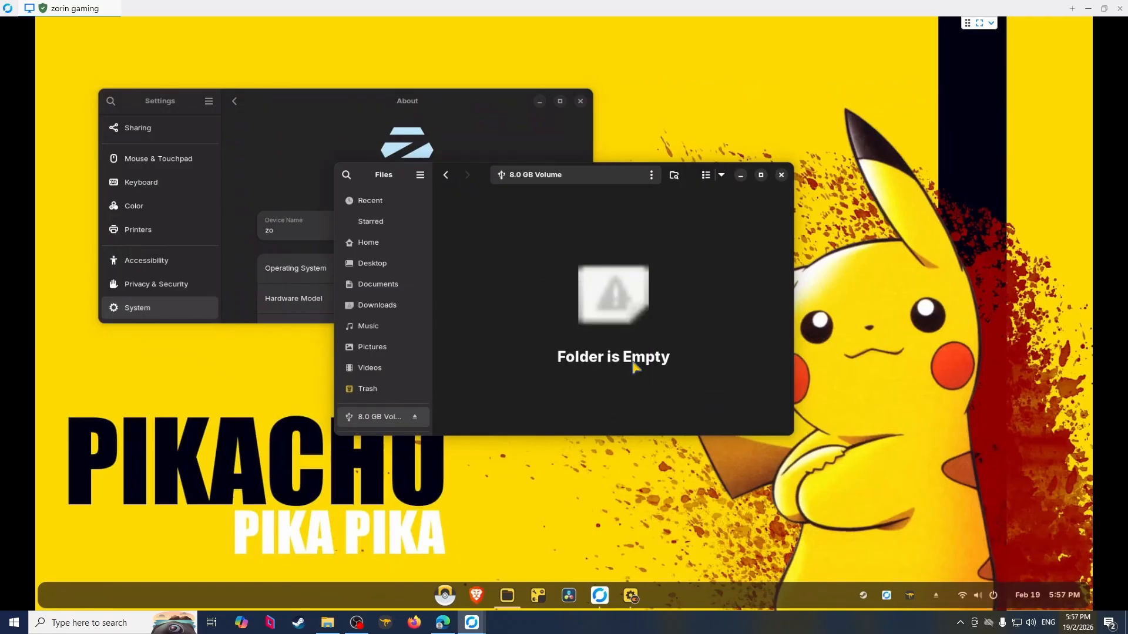
pyautogui.click(574, 327)
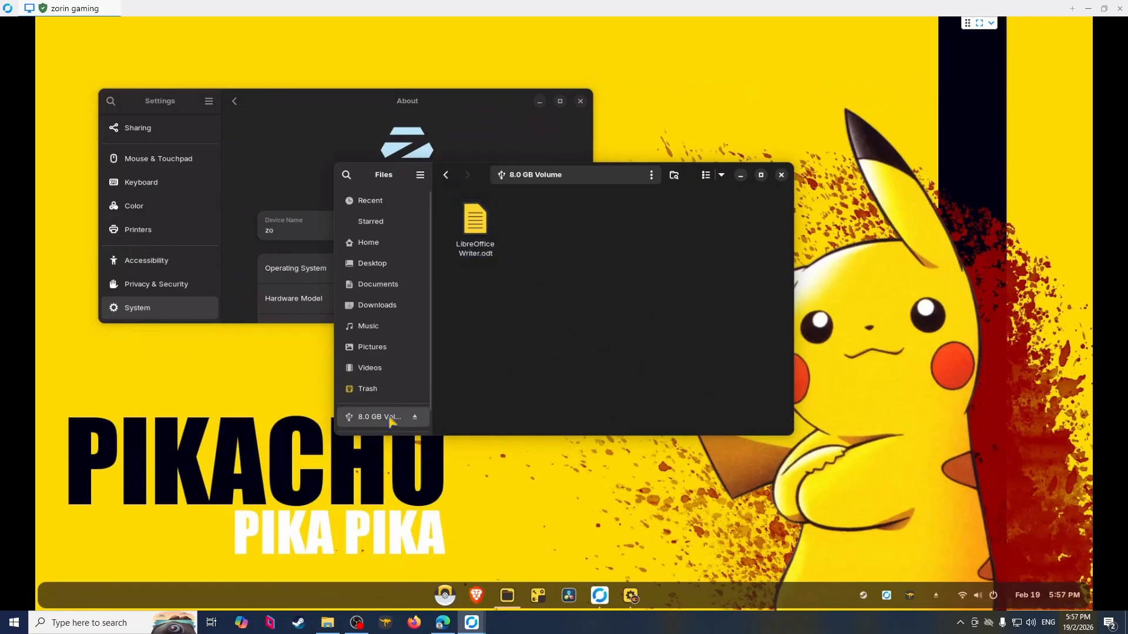
pyautogui.click(476, 222)
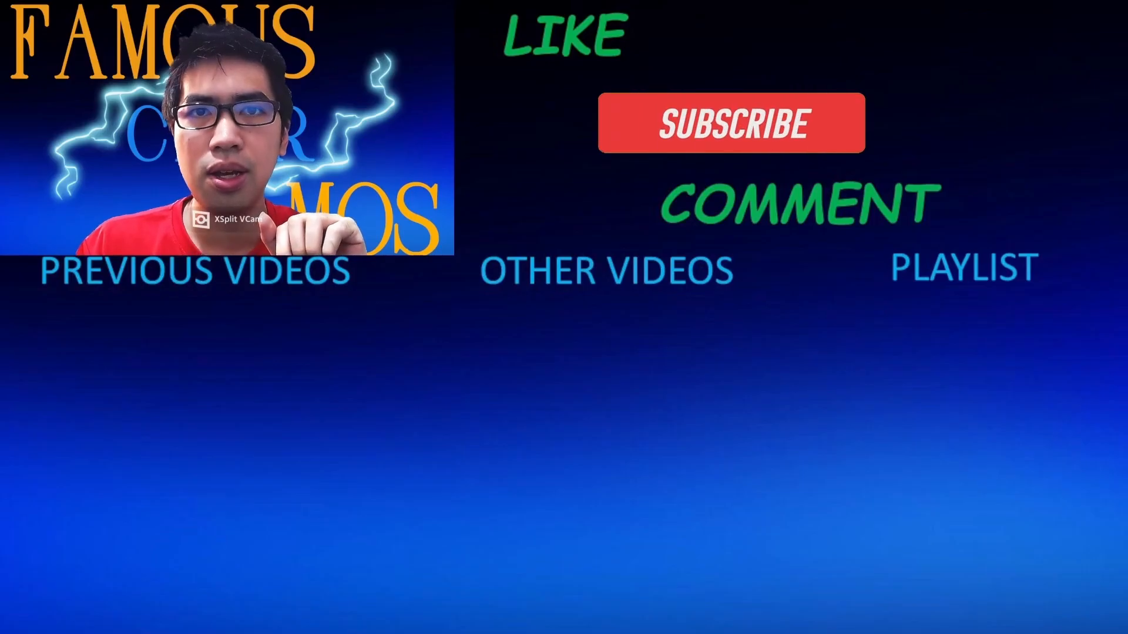